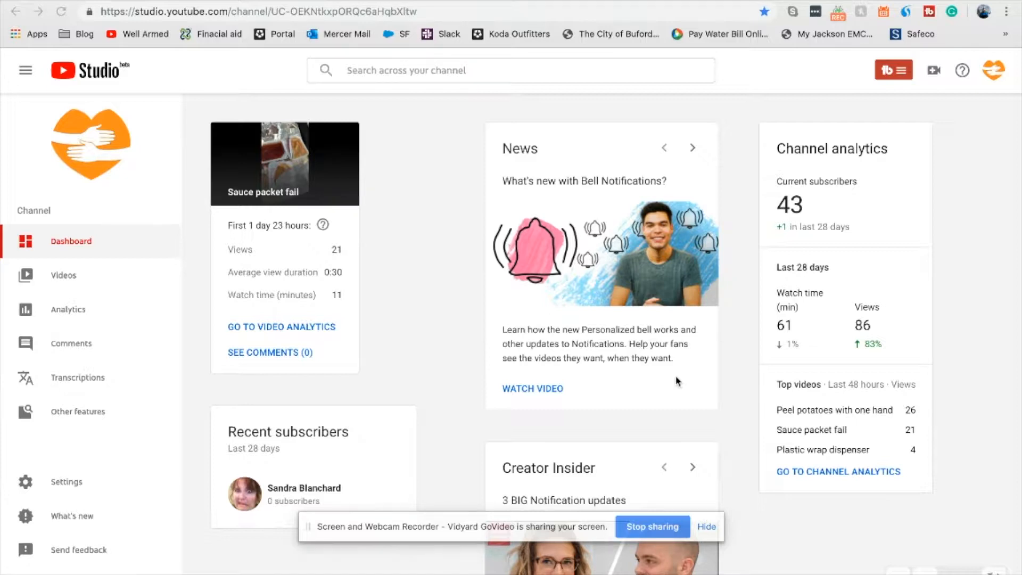
Step: Switch to the desktop and locate the IMG_3355.MOV video file
key(ctrl+Left)
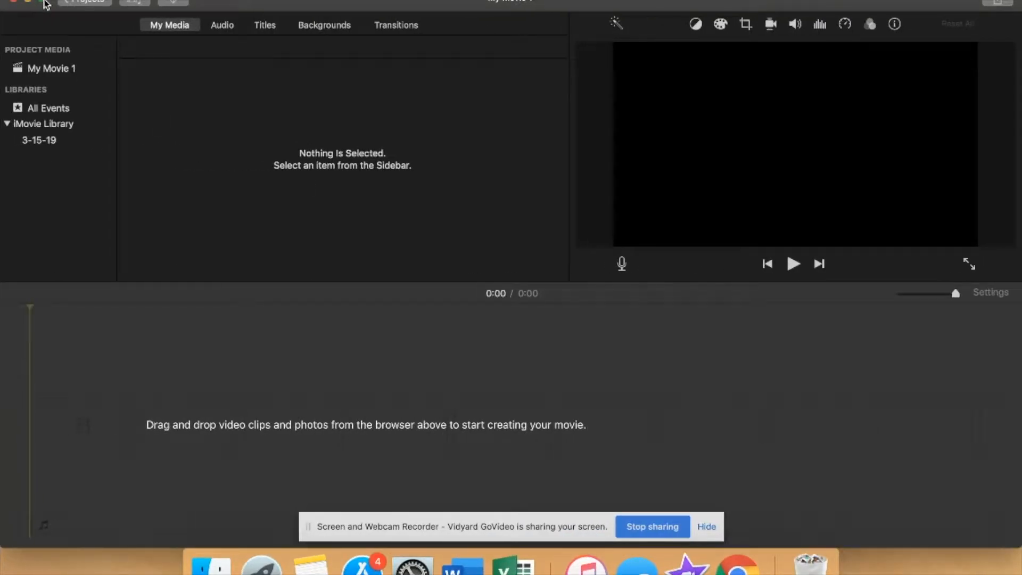
key(ctrl+Left)
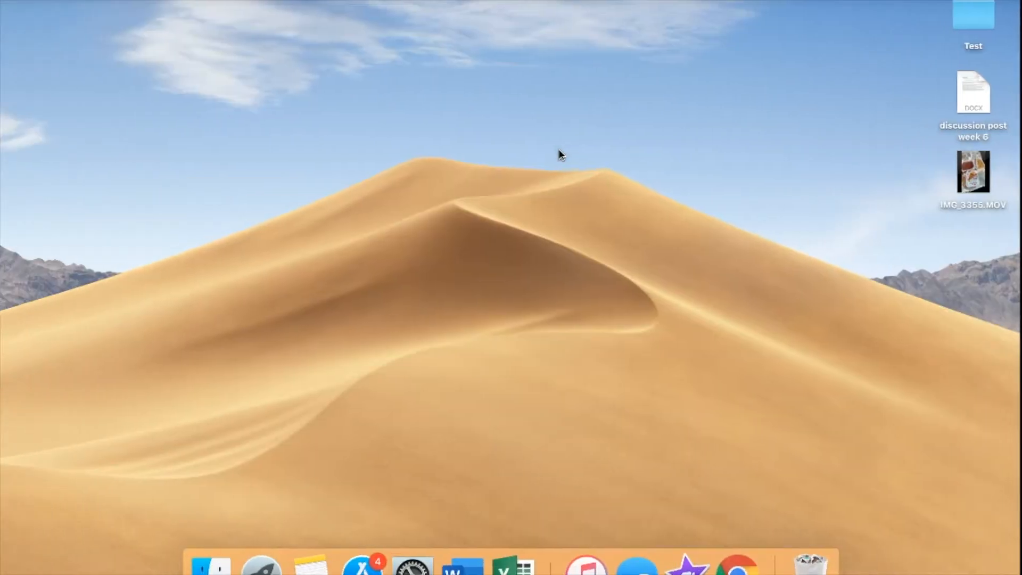
mouse_move(973, 181)
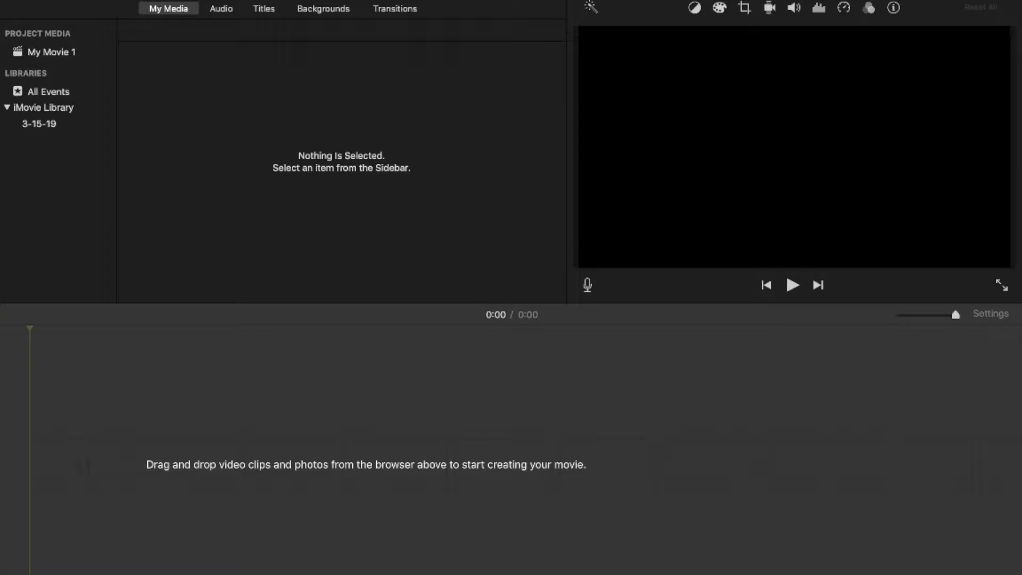
Step: Switch to iMovie and return to the projects overview, saving the empty movie under the name Test3
click(23, 1)
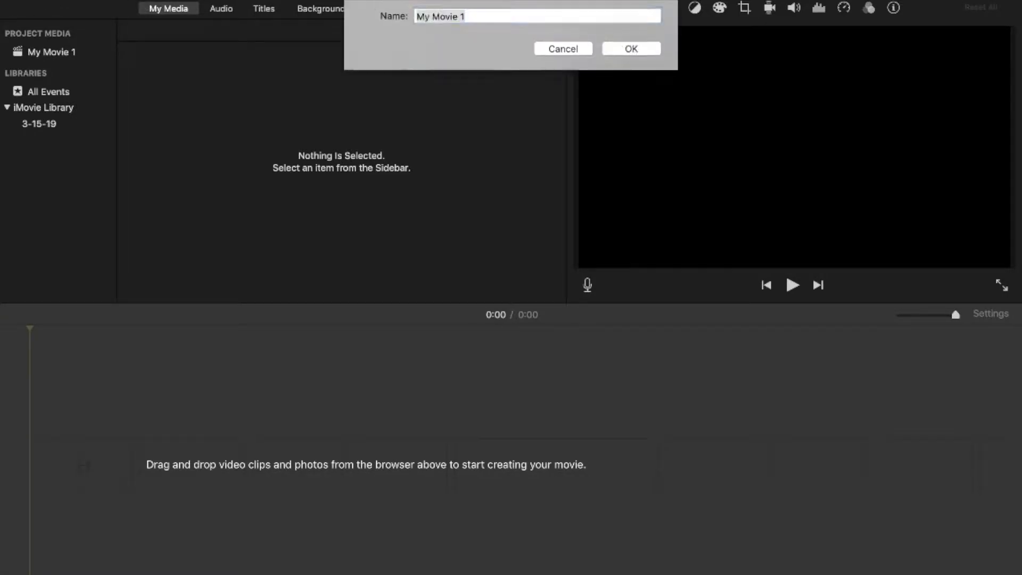
text(Test3)
key(Return)
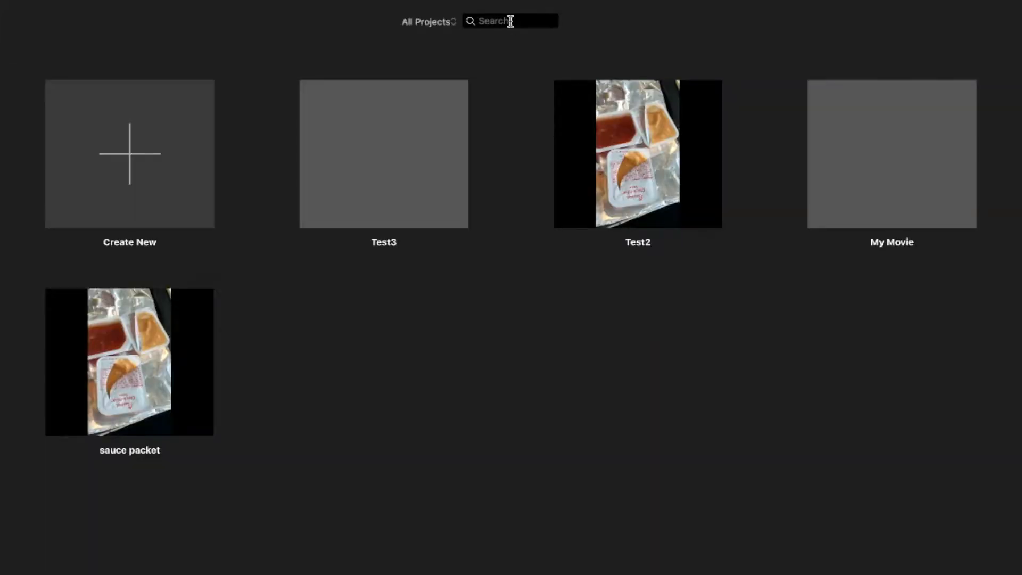
Step: Open the Test3 project from the projects overview for editing
click(139, 154)
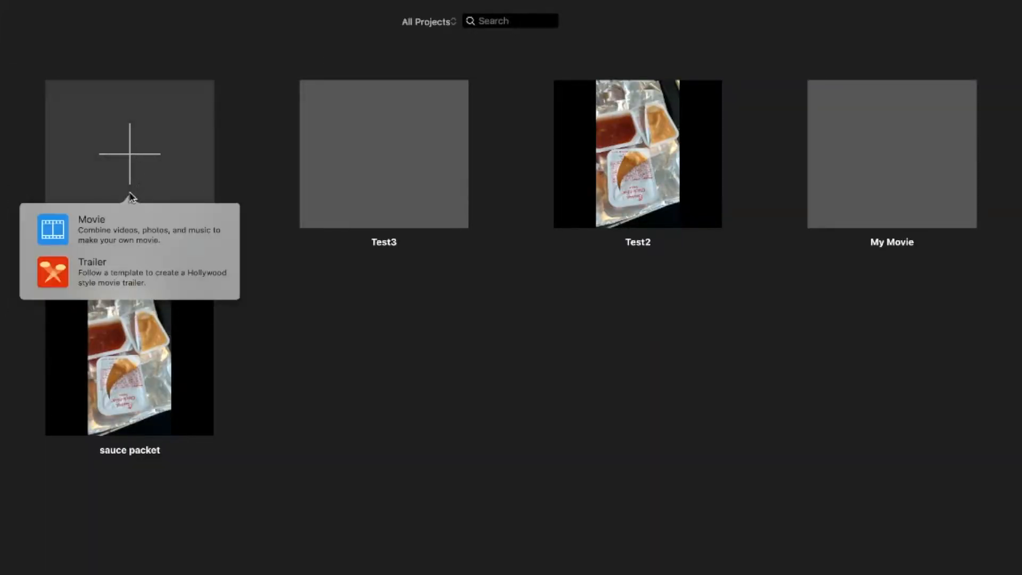
click(288, 250)
click(362, 184)
double_click(362, 183)
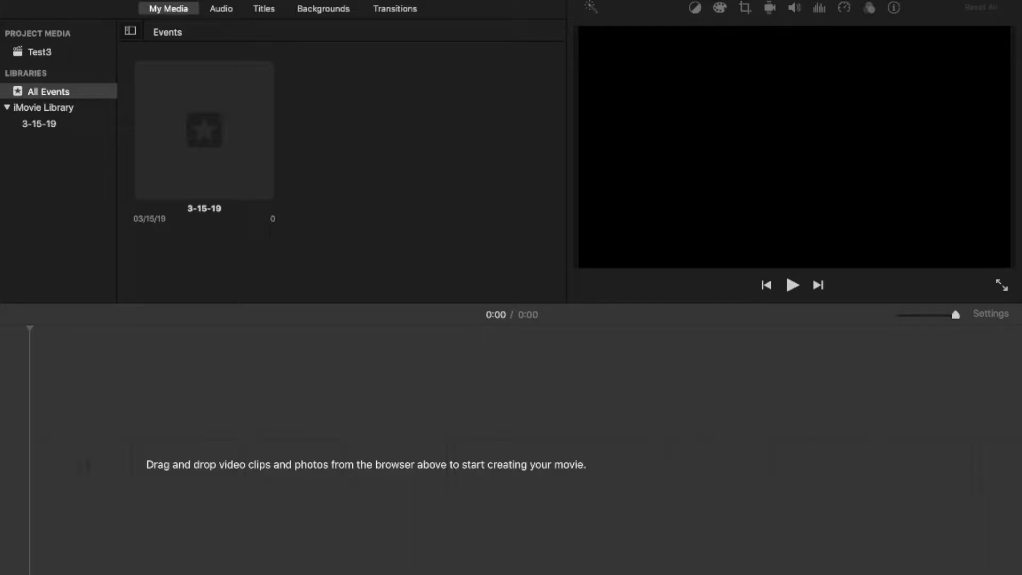
Step: Import IMG_3355.MOV from the Desktop into the project media
click(222, 158)
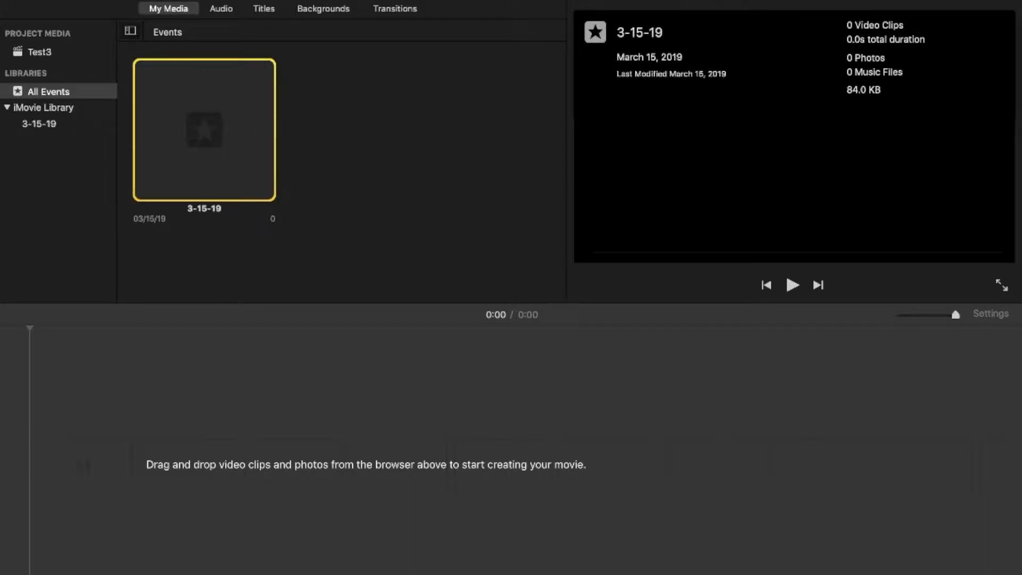
click(137, 4)
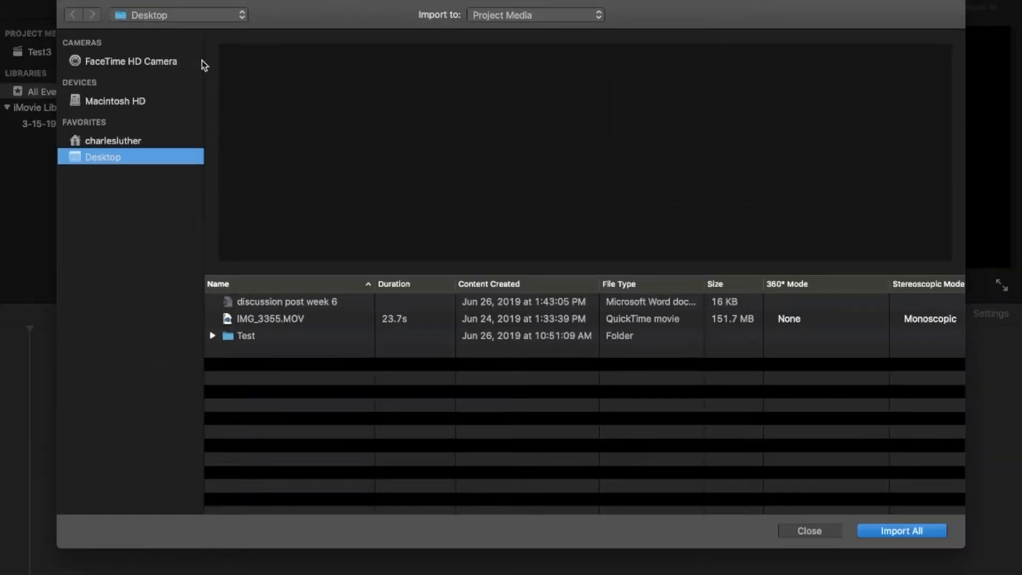
click(268, 320)
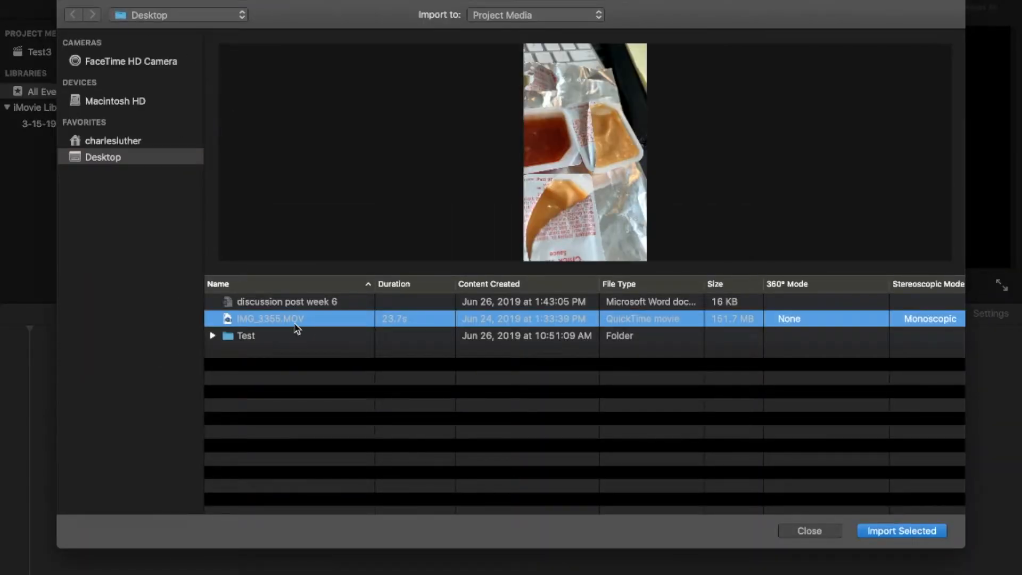
click(921, 531)
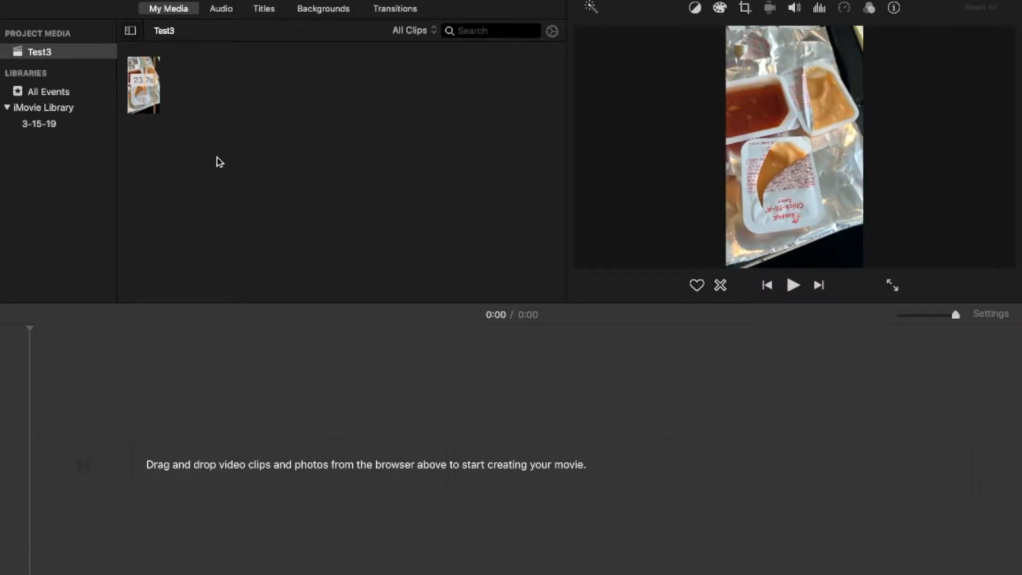
Step: Place the imported sauce packet clip in the empty timeline
drag(143, 101, 80, 462)
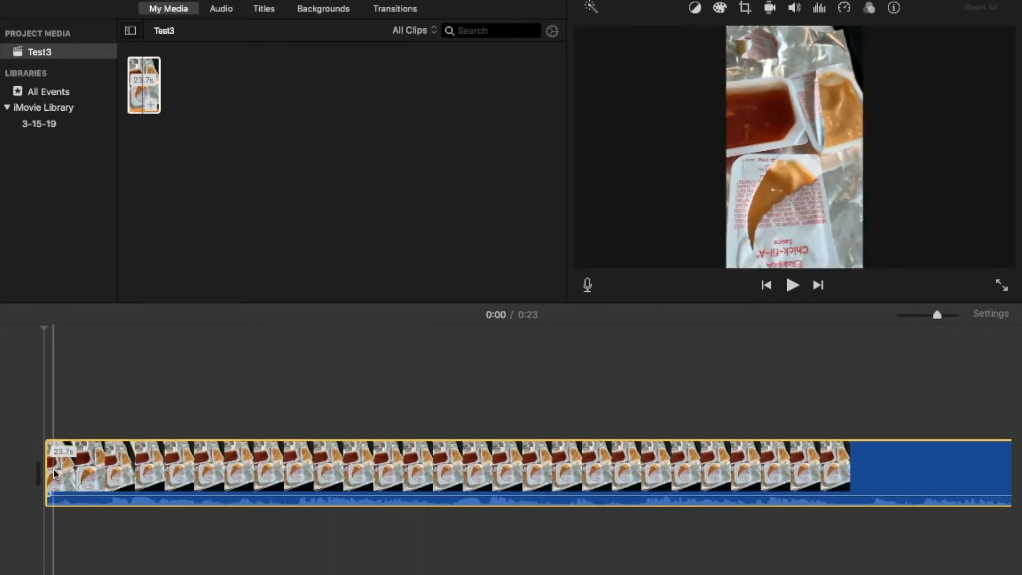
click(153, 104)
click(239, 251)
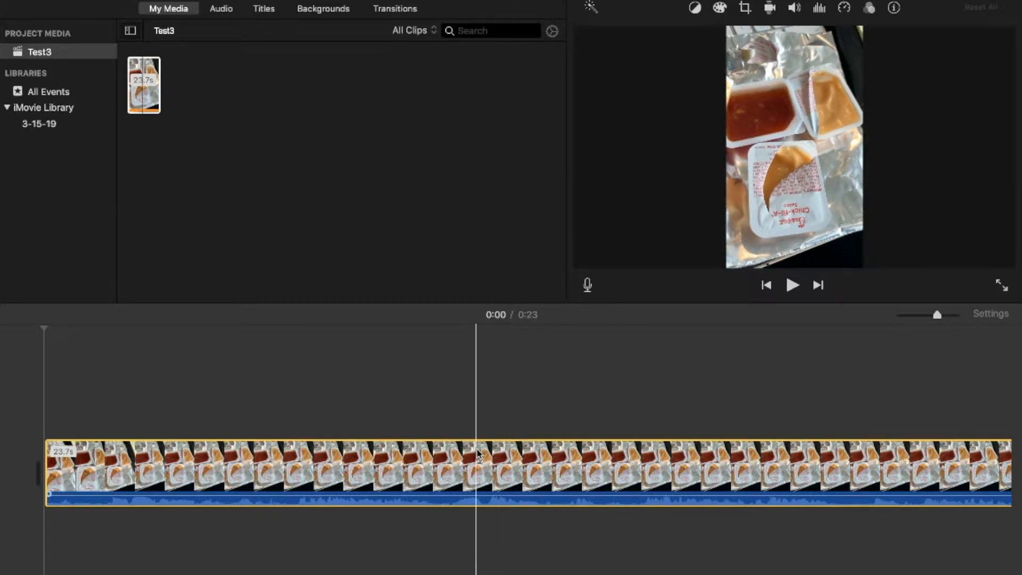
key(super+minus)
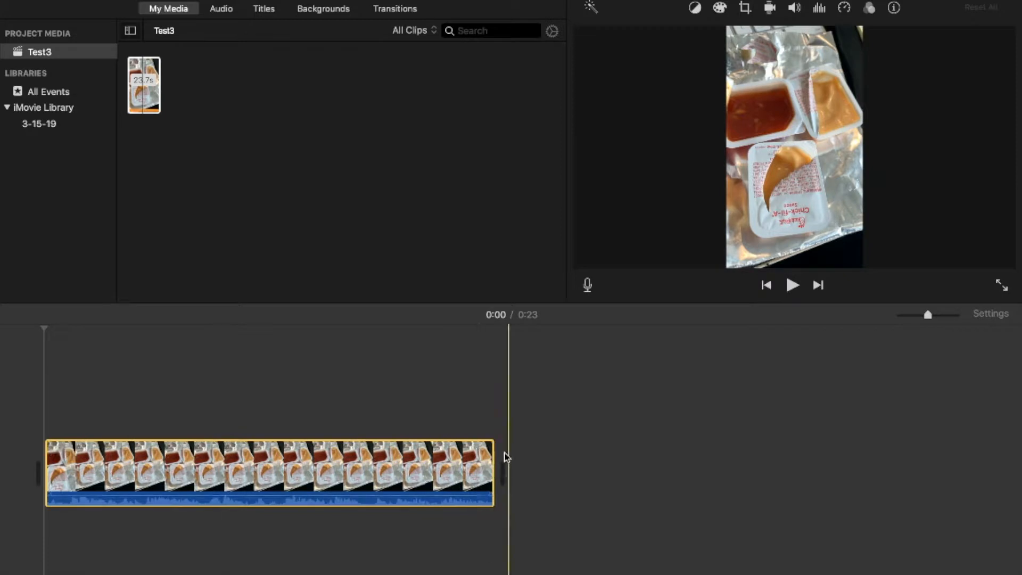
Step: Preview the clip around 0:16 and split it at about 0:16
click(361, 475)
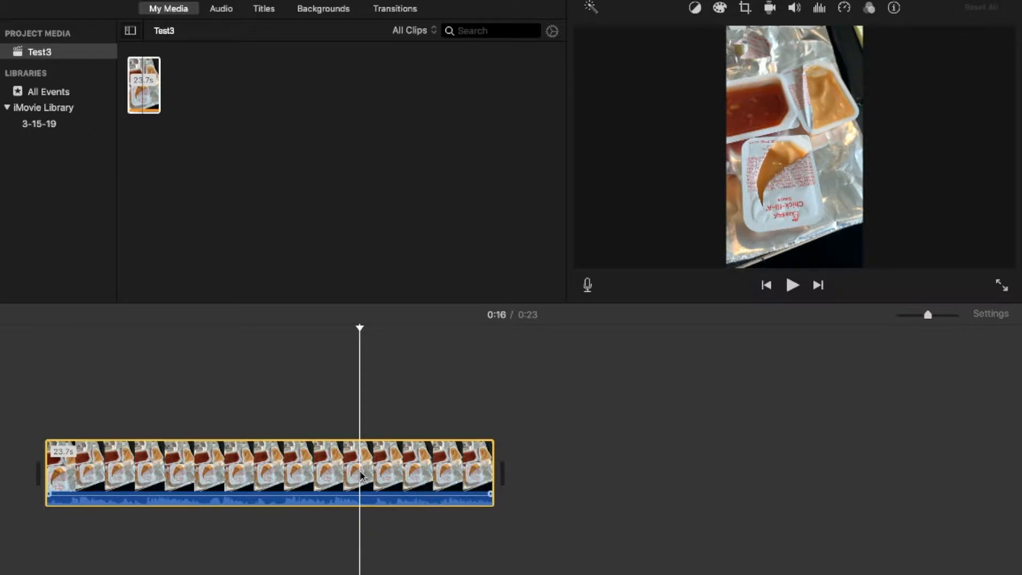
key(space)
key(space)
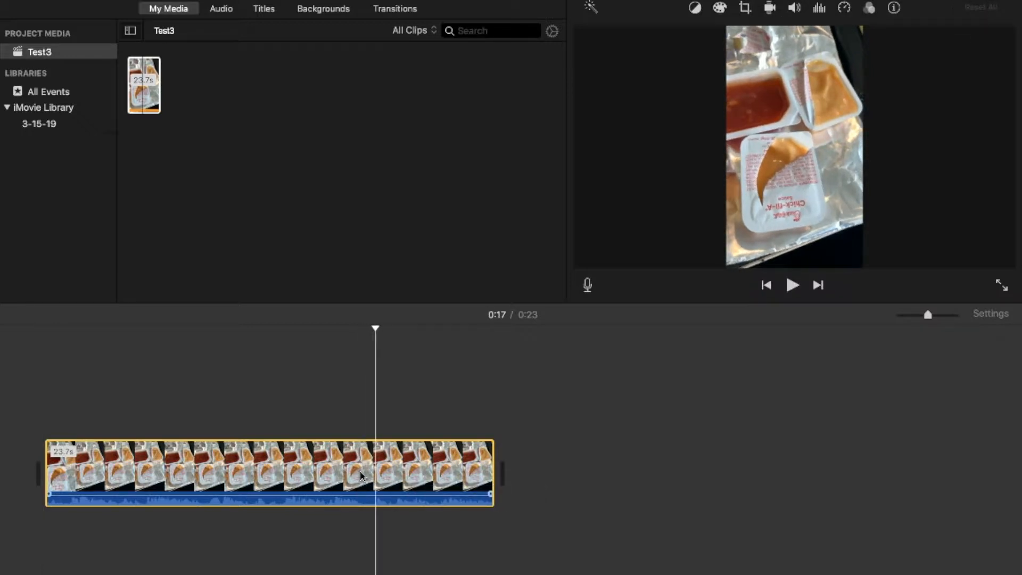
click(366, 508)
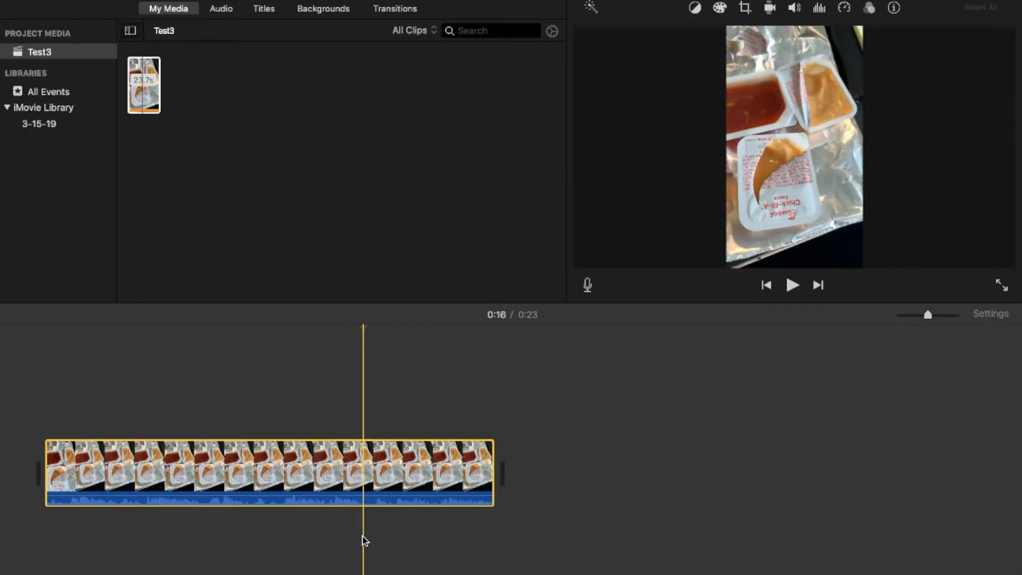
key(super+b)
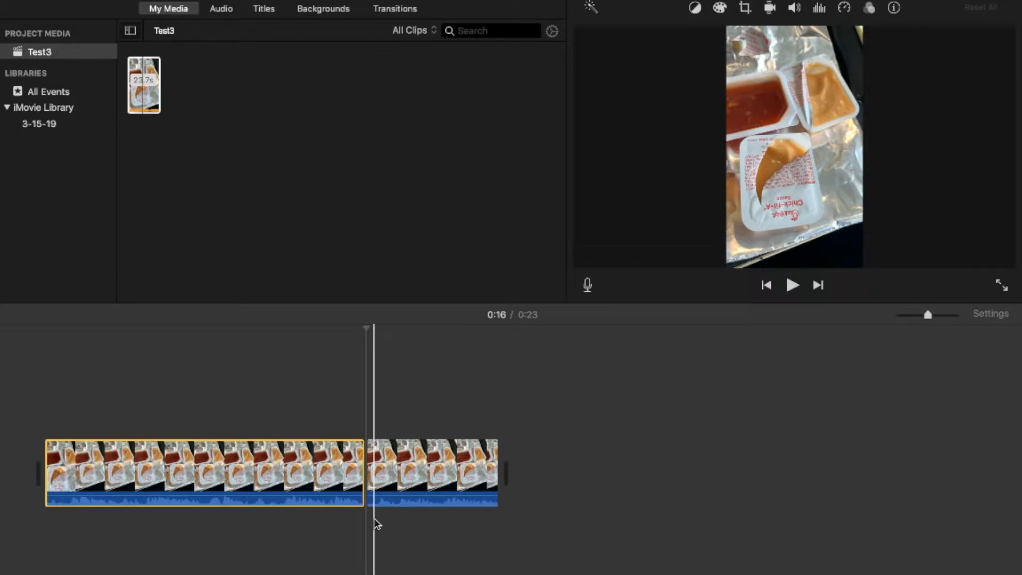
Step: Split the second part of the clip at about 0:17 and delete the short section between the two cuts
click(375, 520)
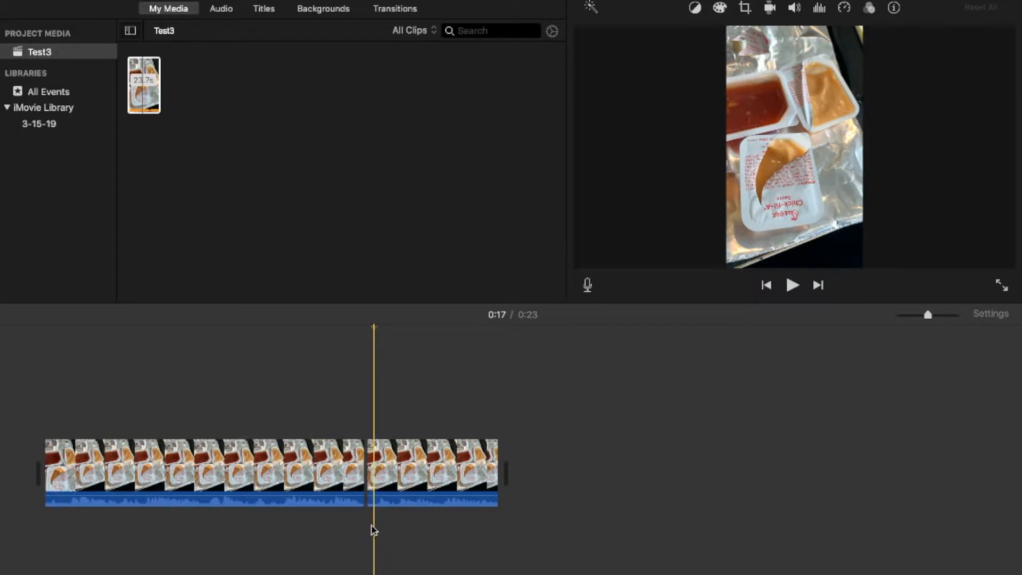
key(super+v)
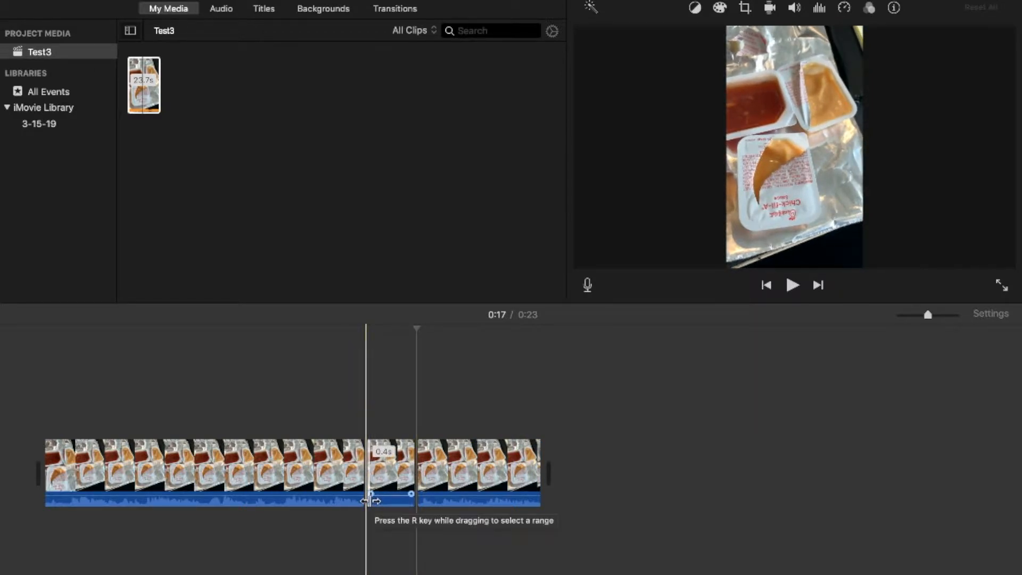
key(space)
key(space)
click(393, 475)
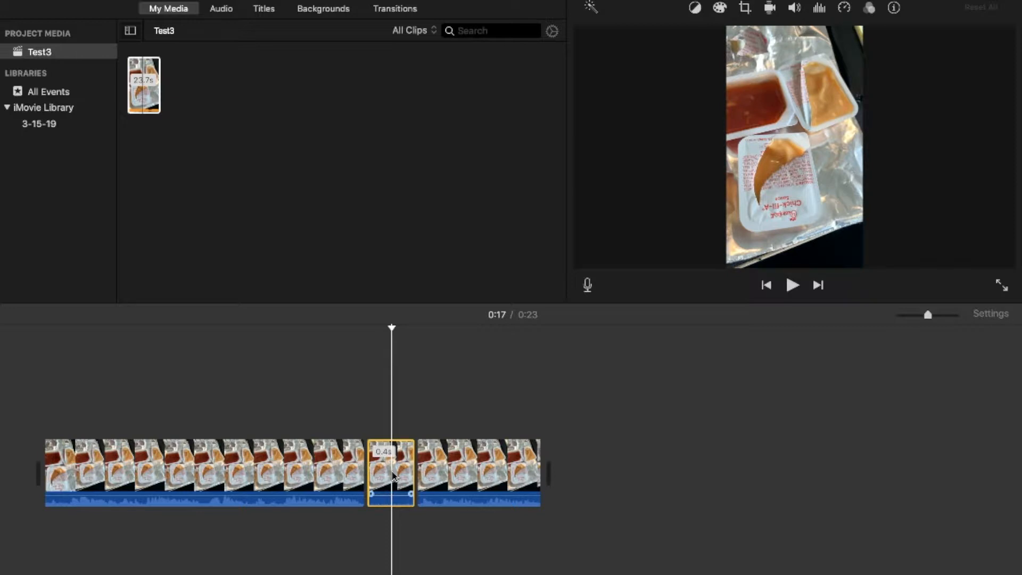
key(Delete)
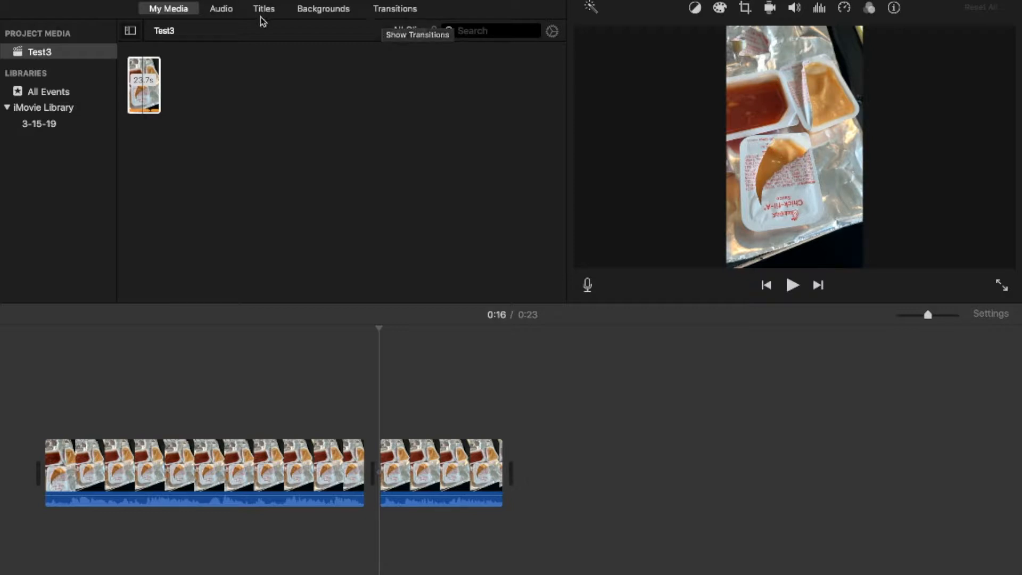
Step: Add a Mosaic transition at the start of the movie and a Spin Out transition at its end
click(378, 11)
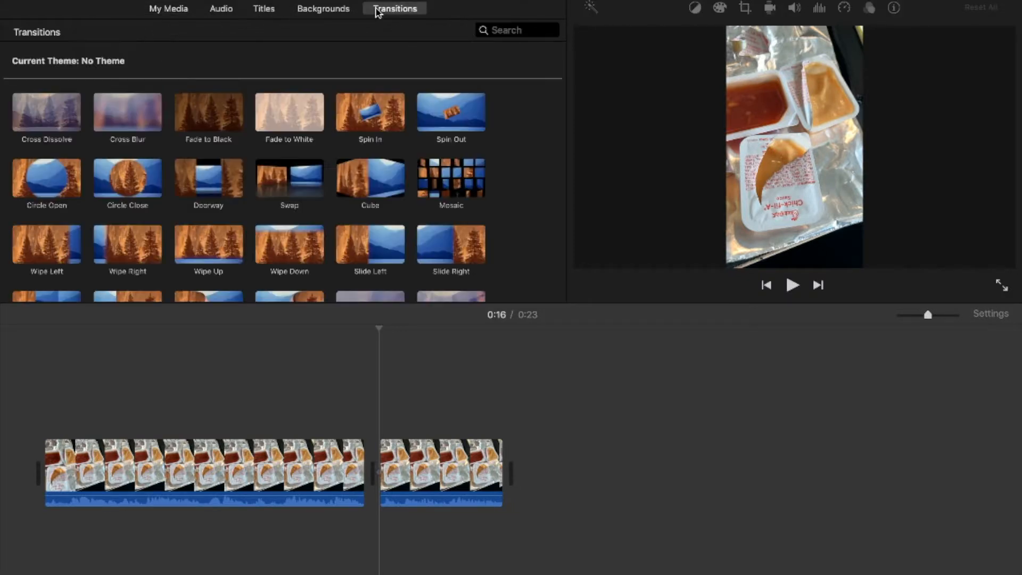
mouse_move(447, 177)
mouse_down()
mouse_move(343, 206)
mouse_move(127, 339)
mouse_move(7, 449)
mouse_up()
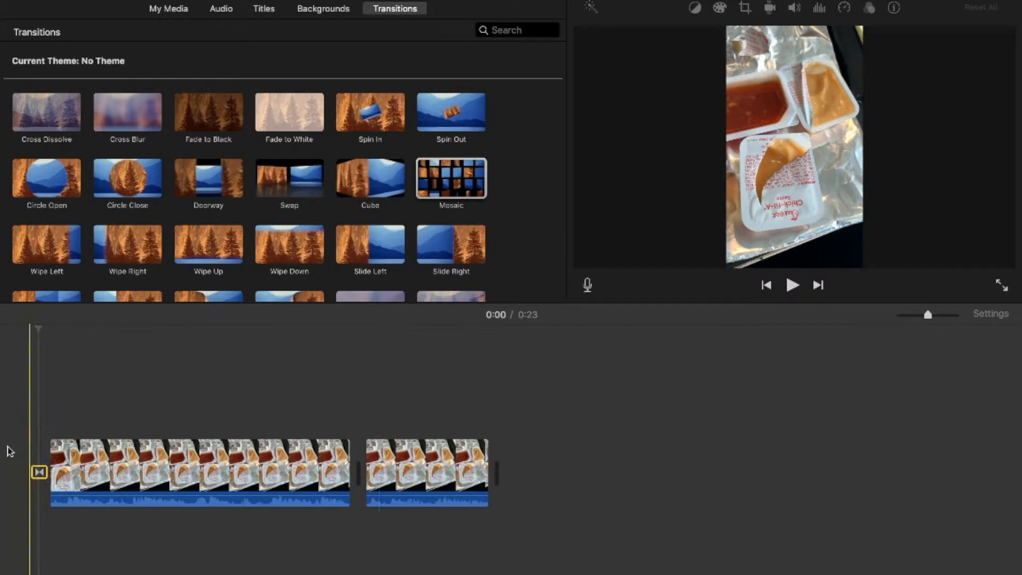
drag(432, 111, 592, 466)
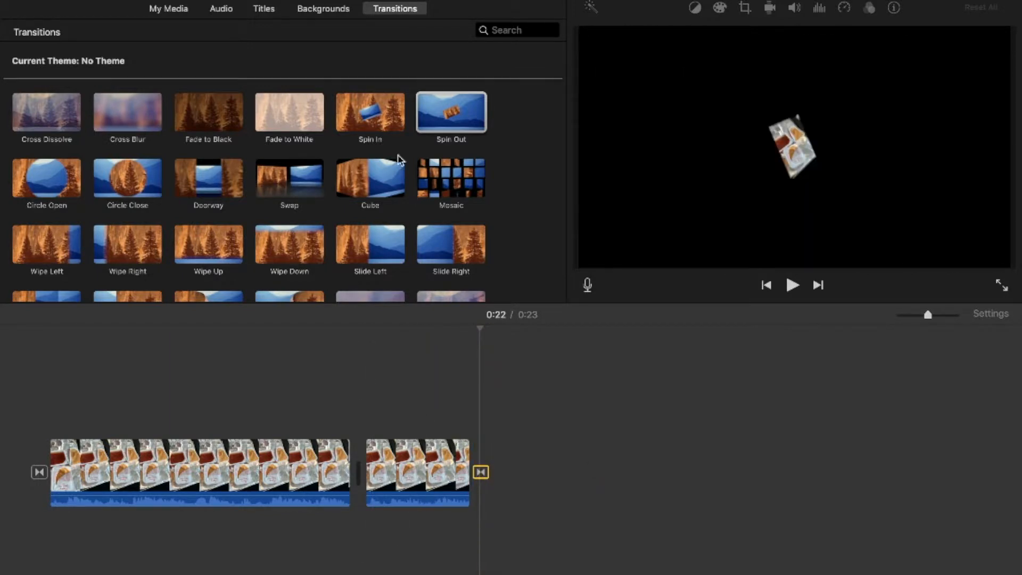
Step: Insert the solid Blue background at the very start of the timeline, before the first transition
click(313, 12)
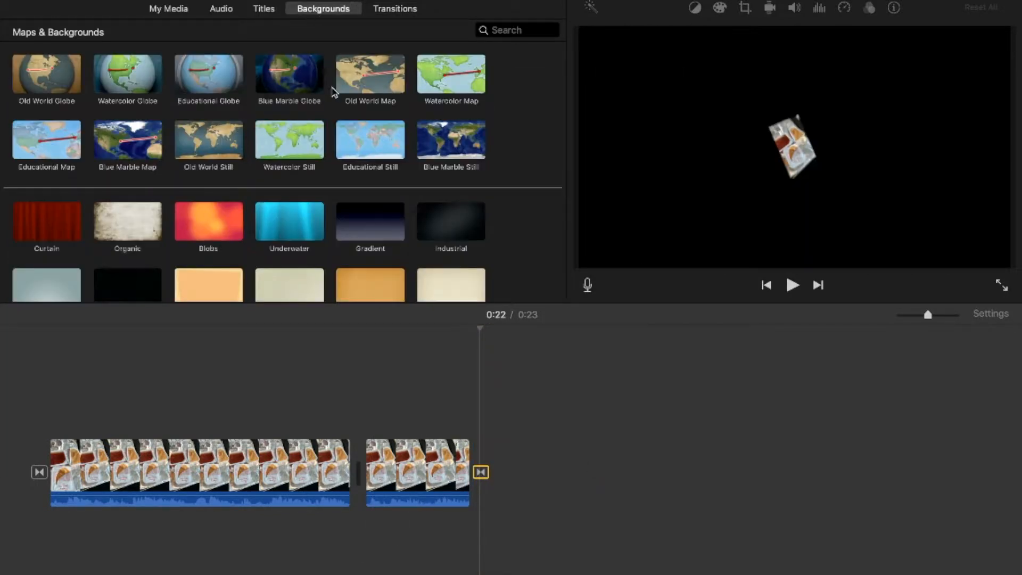
scroll(224, 153, down, 5)
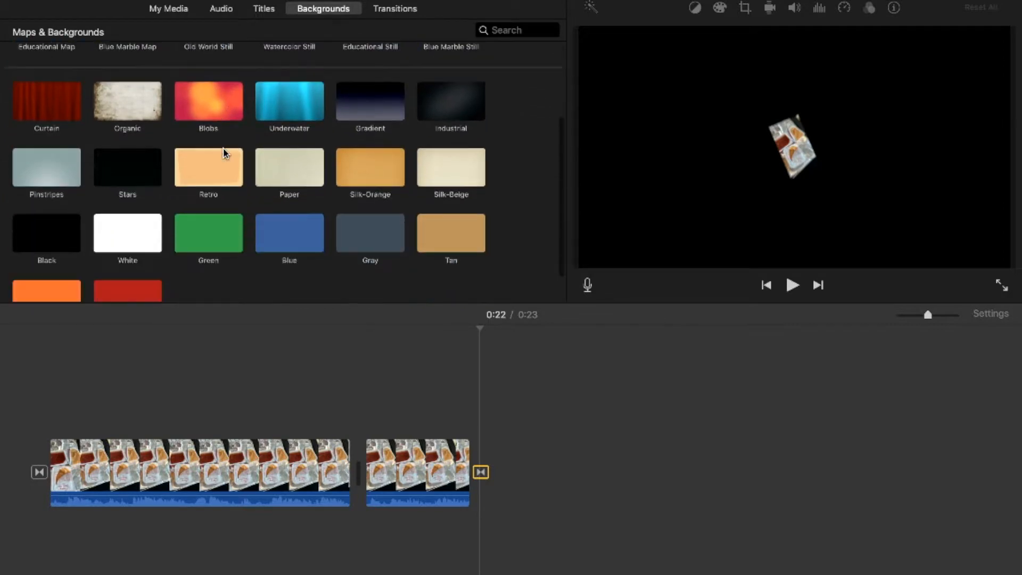
drag(289, 221, 1, 456)
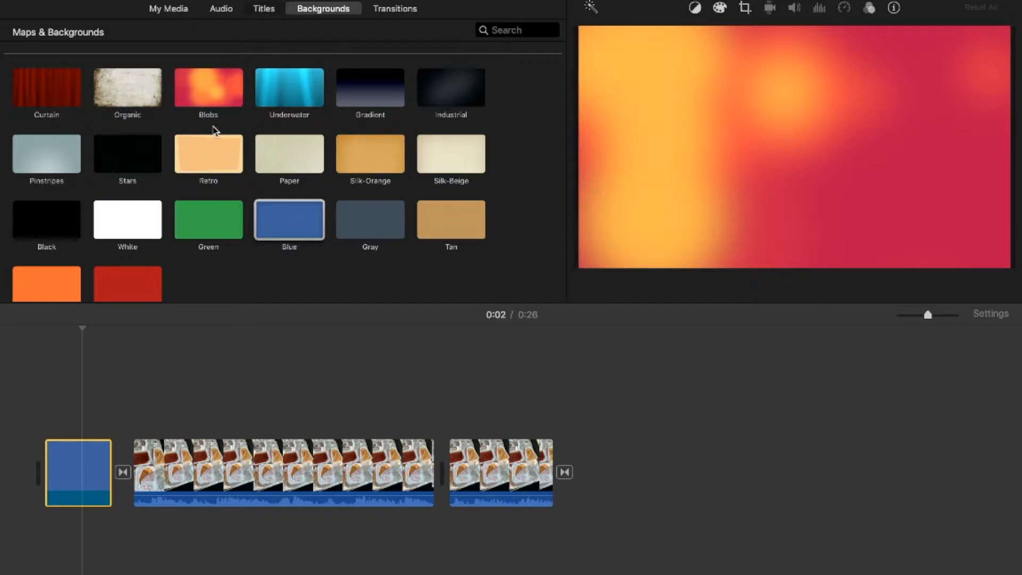
Step: Add a Standard title over the blue background and set its small upper line to "FIRST VIDEO EVER!"
click(263, 9)
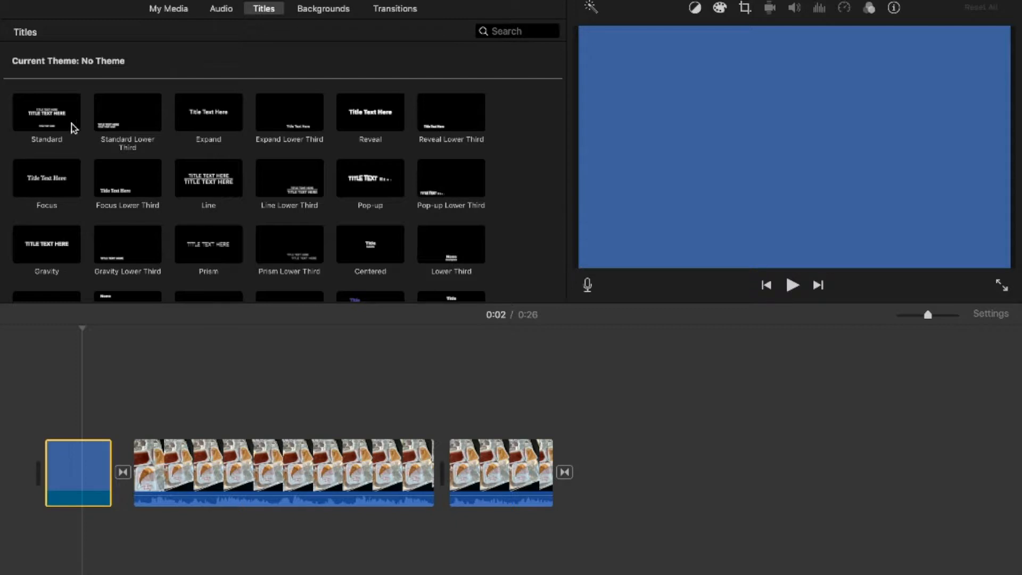
drag(43, 110, 68, 458)
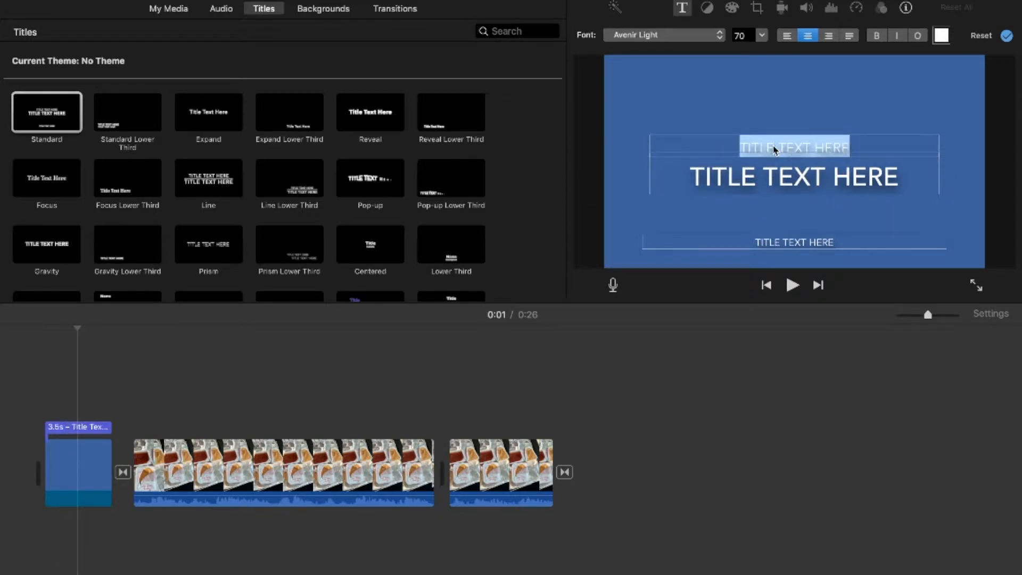
text(FIRST VID)
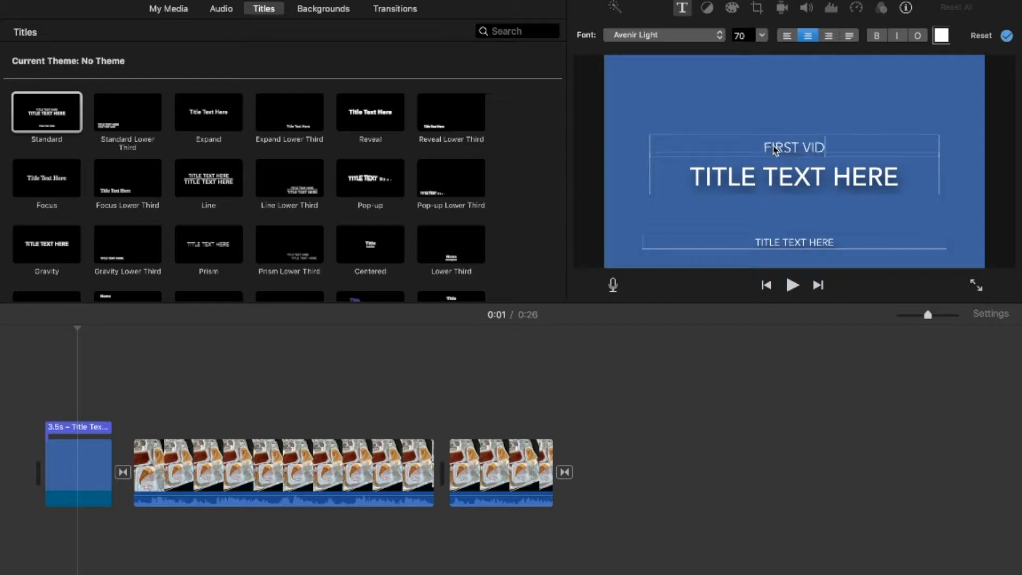
text(EO EVER!)
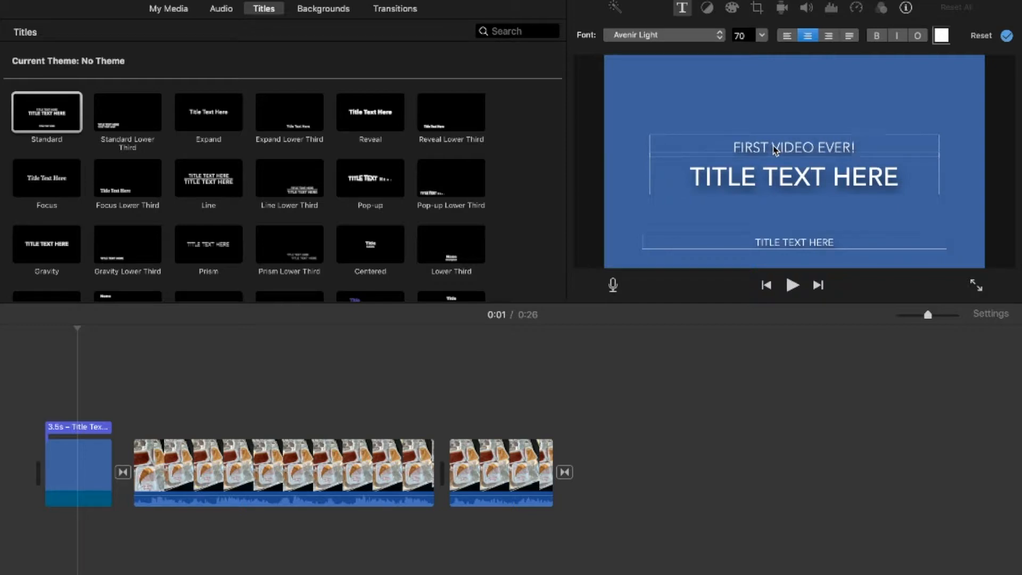
Step: Set the large middle line of the opening title to "HANDY HACKS EP. 12"
double_click(766, 168)
triple_click(768, 173)
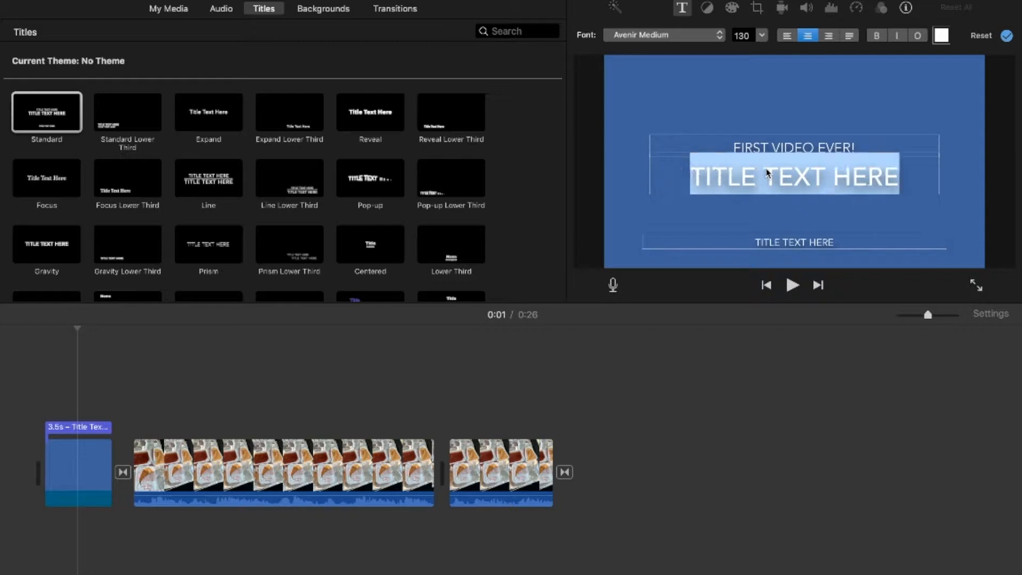
text(HANDY )
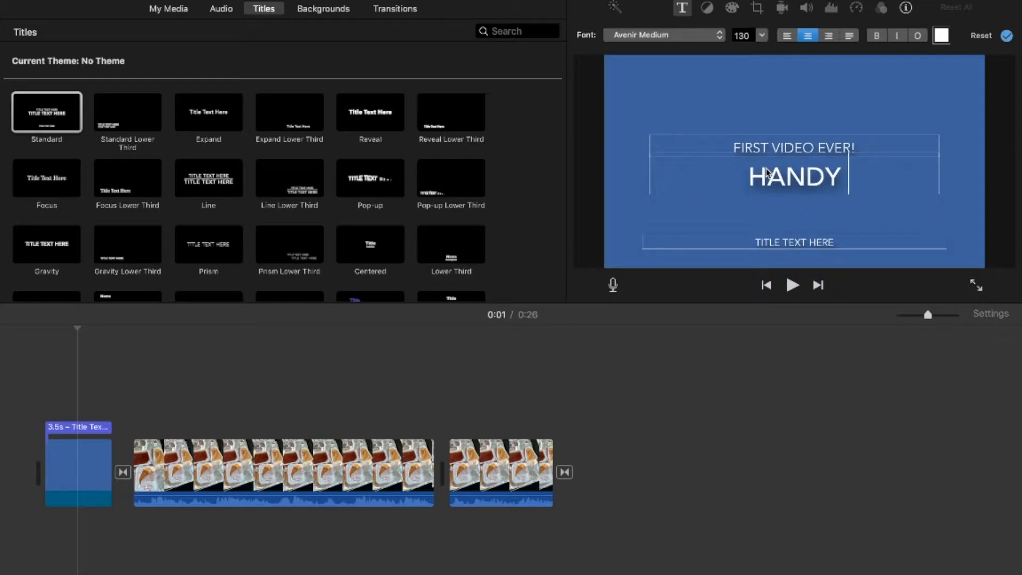
text(HACKS E)
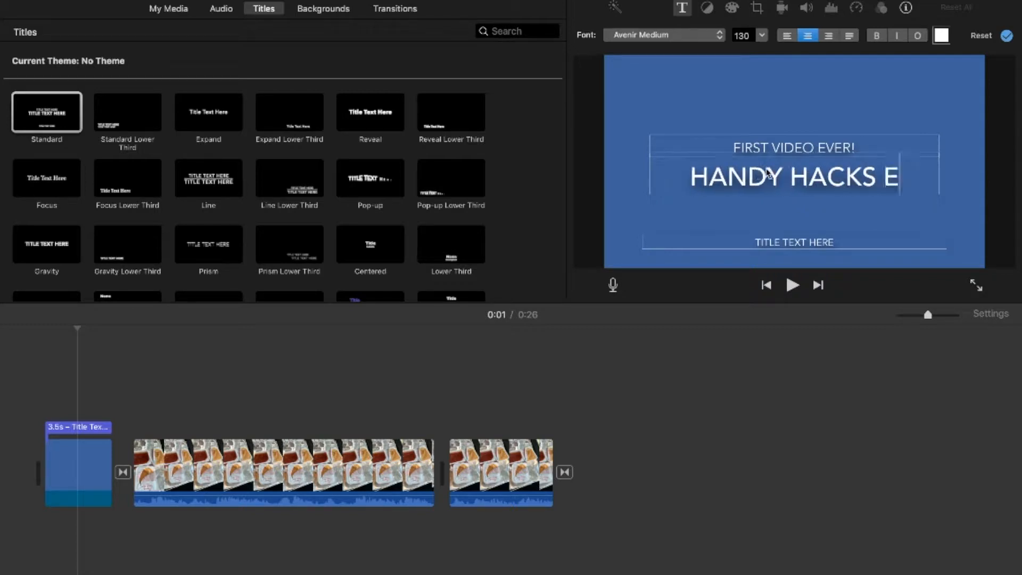
text(P. 12)
key(BackSpace)
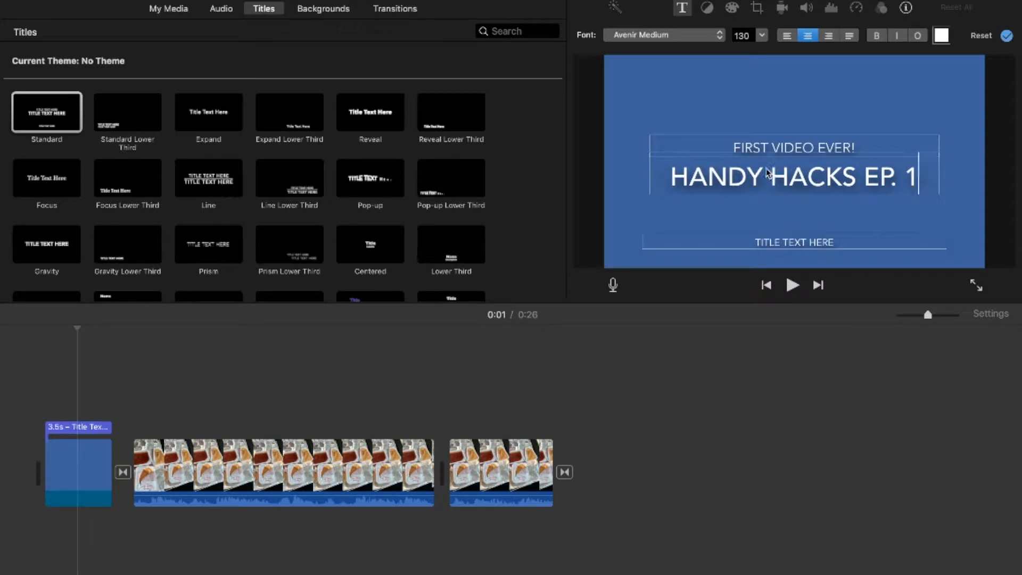
text(2)
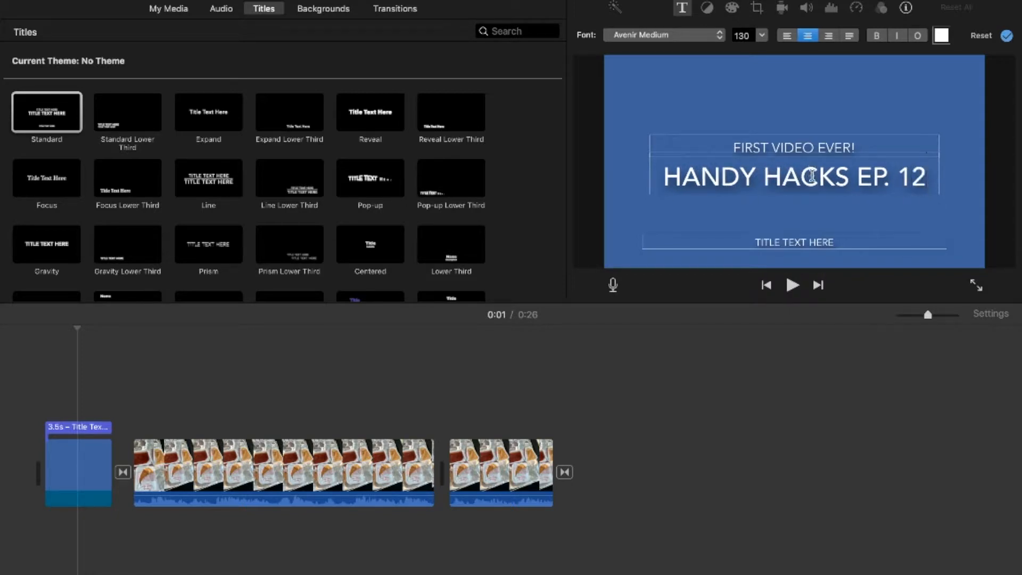
Step: Set the small lower line of the opening title to "BY:" followed by the creator's full name
triple_click(834, 241)
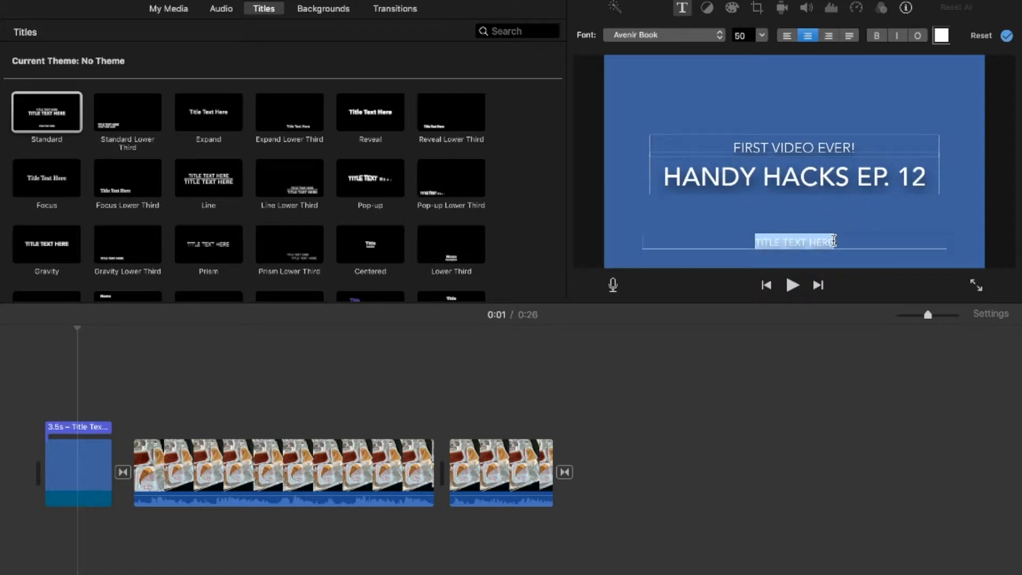
text(BY: CHAR)
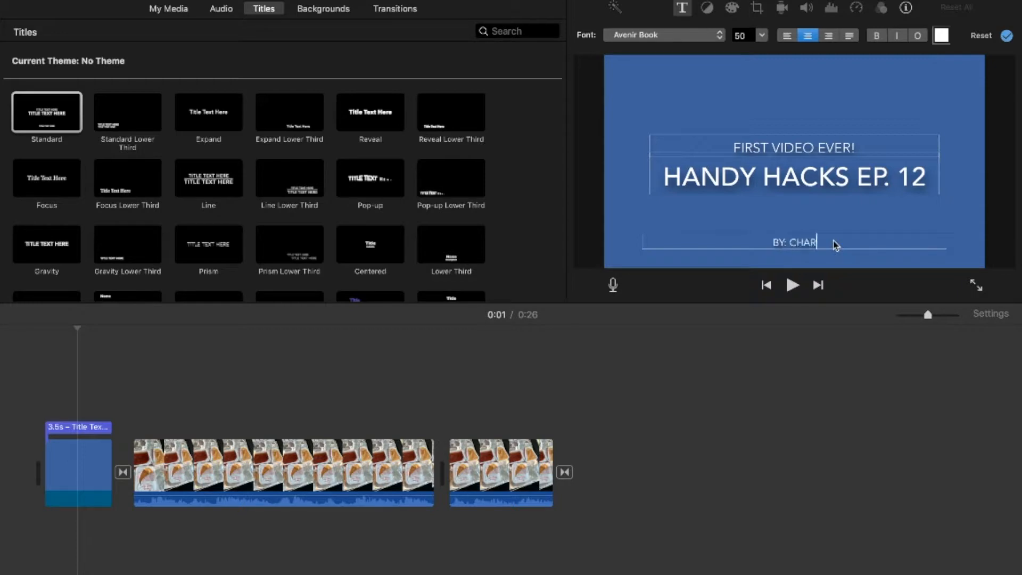
text(LIE LUTIER)
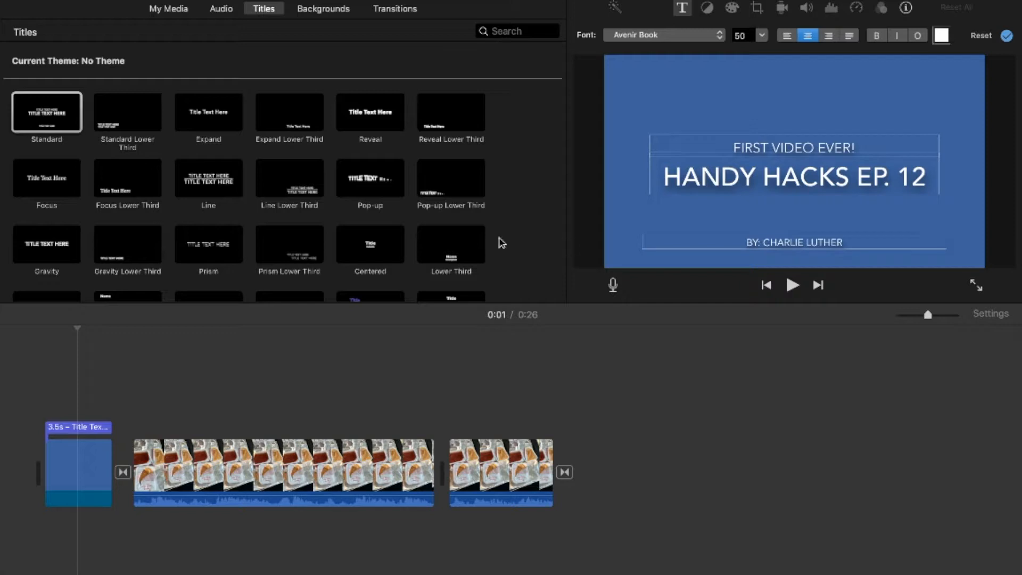
Step: Play the movie from the start through the title and into the first clip to check the opening
click(42, 420)
key(space)
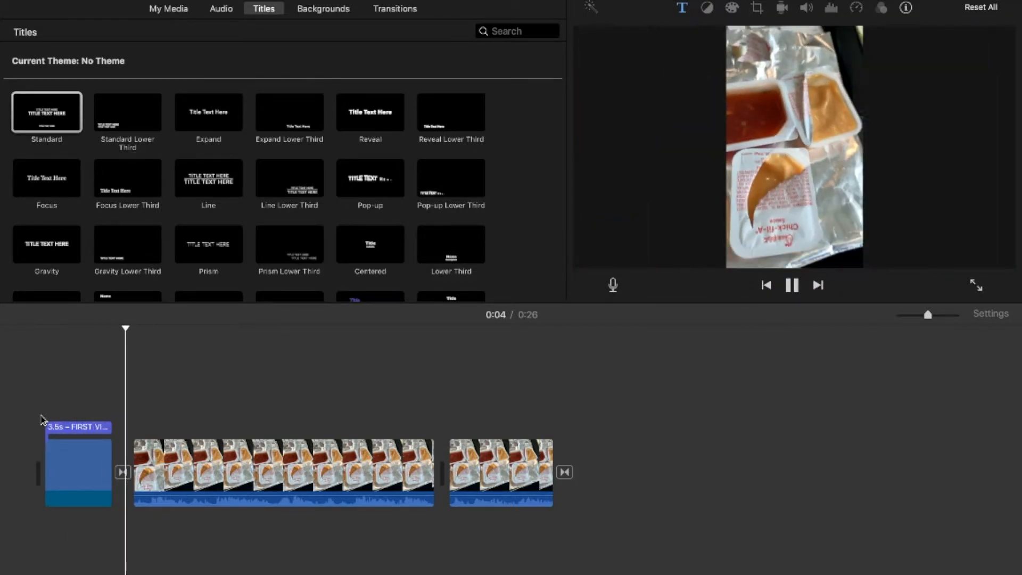
key(space)
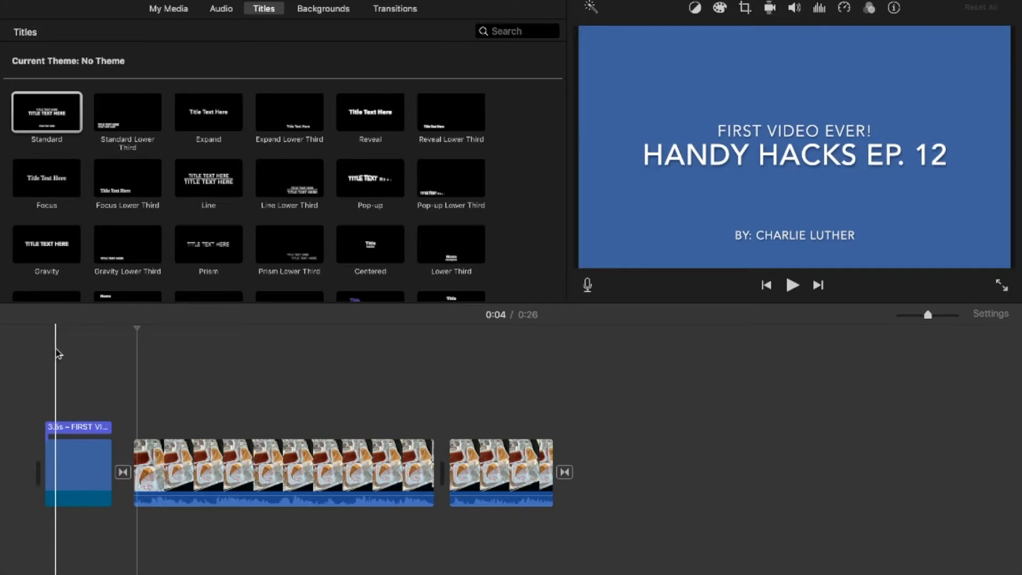
Step: Preview the Curtain Call Long and Glide Medium jingles from the sound effects library
click(55, 468)
click(219, 9)
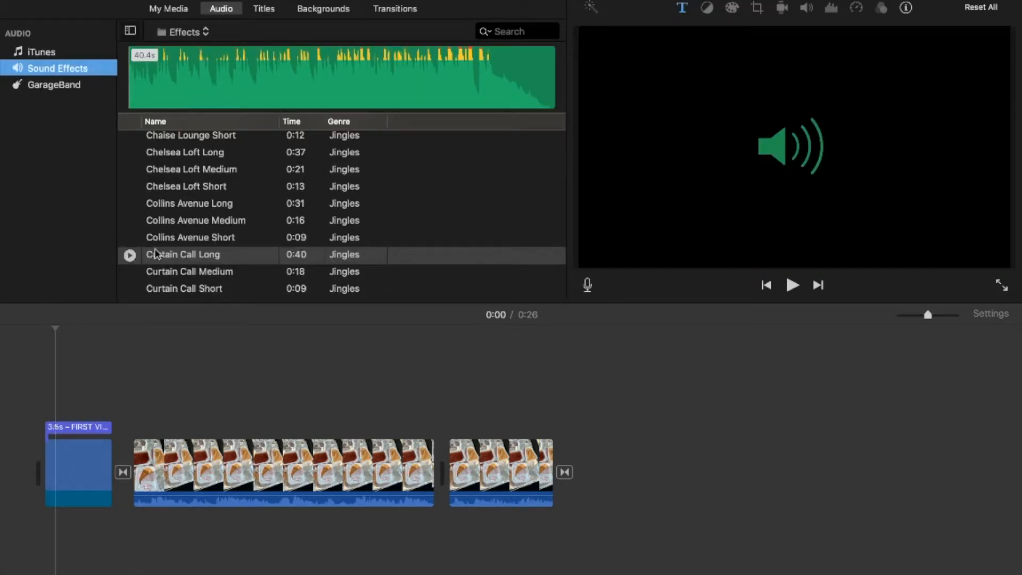
click(130, 256)
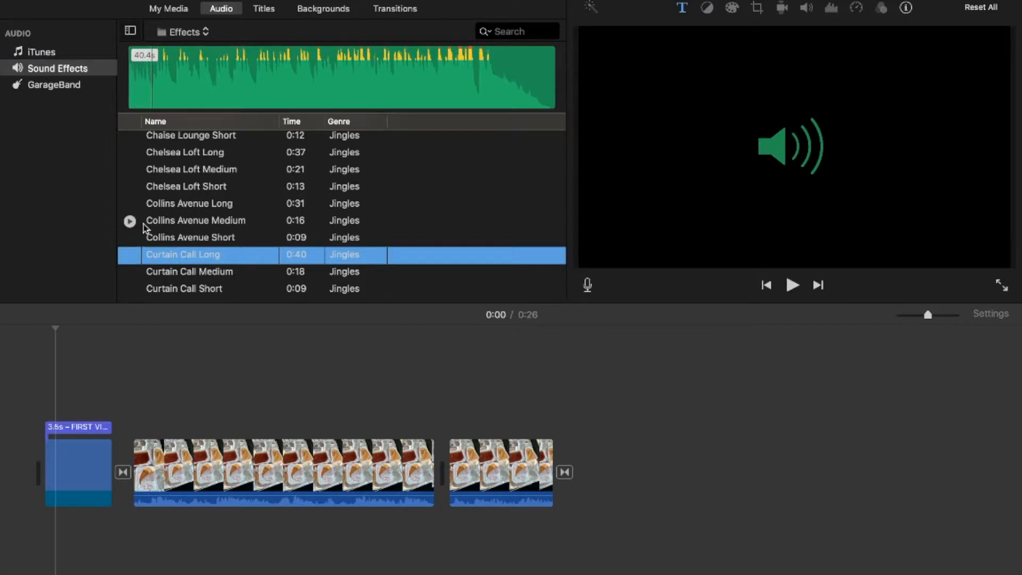
scroll(130, 220, down, 10)
click(132, 232)
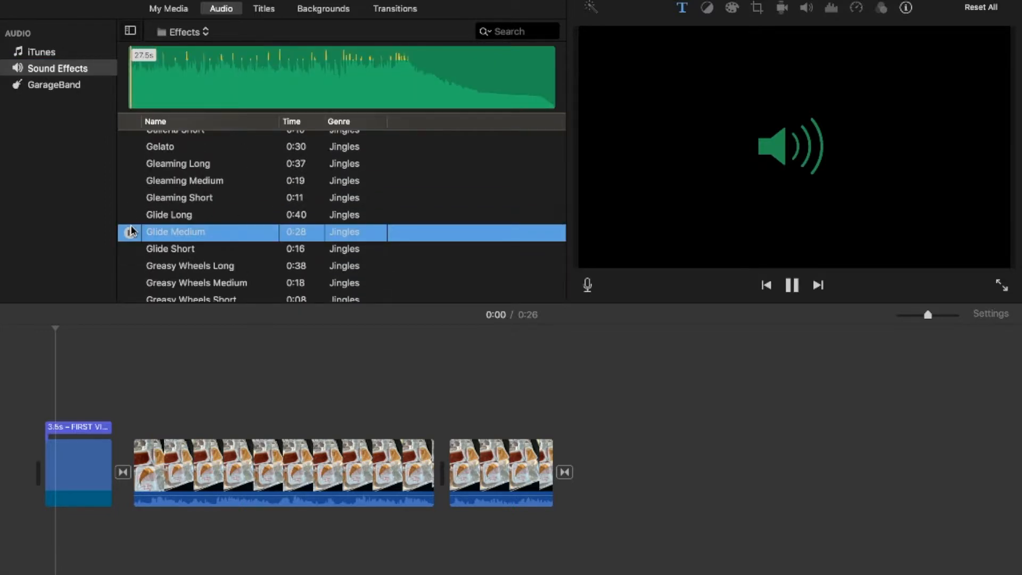
click(129, 233)
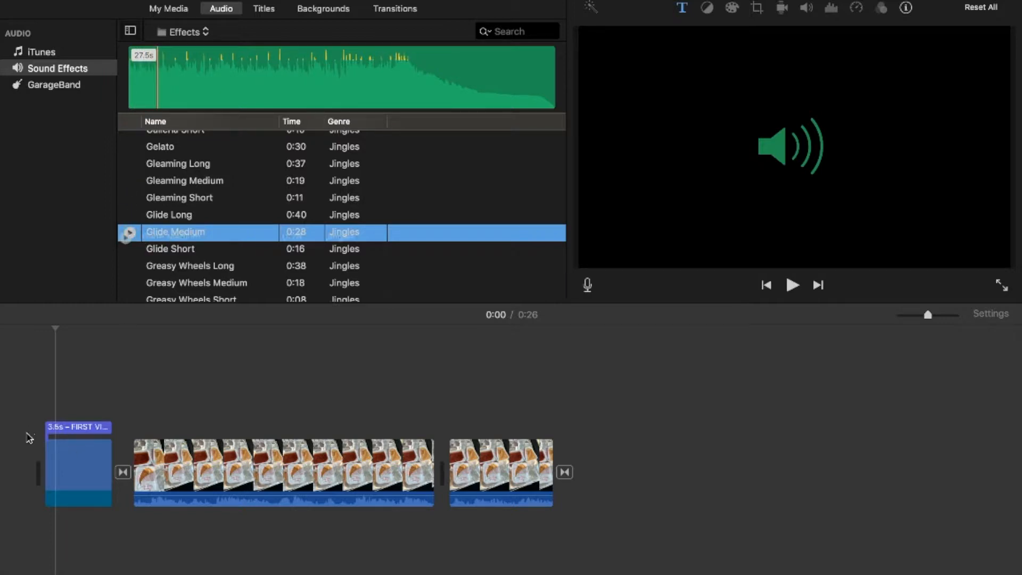
Step: Add the Glide Medium jingle from the start of the movie and cut off everything after the blue background at about 0:03
drag(38, 486, 62, 519)
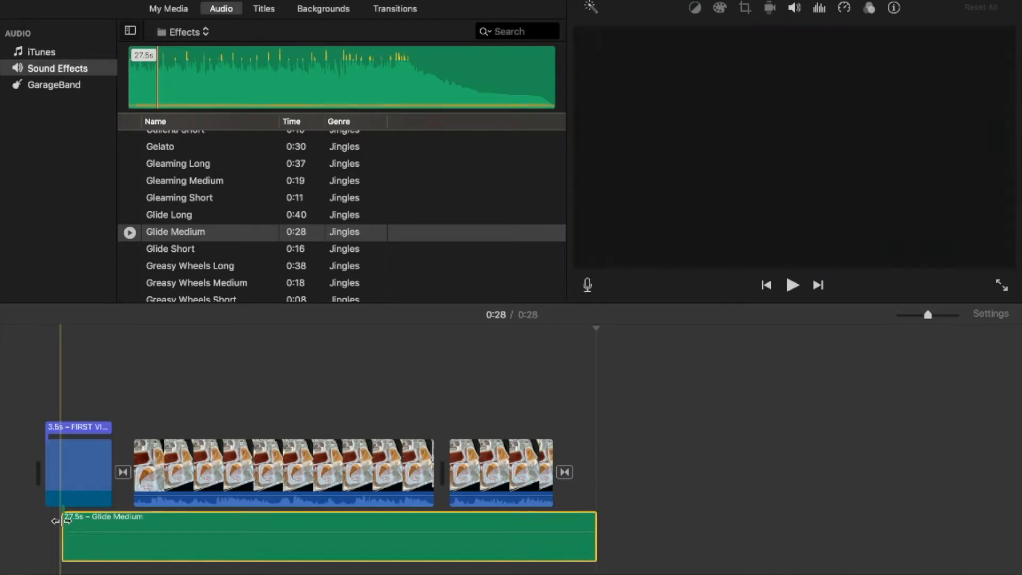
drag(146, 527, 115, 526)
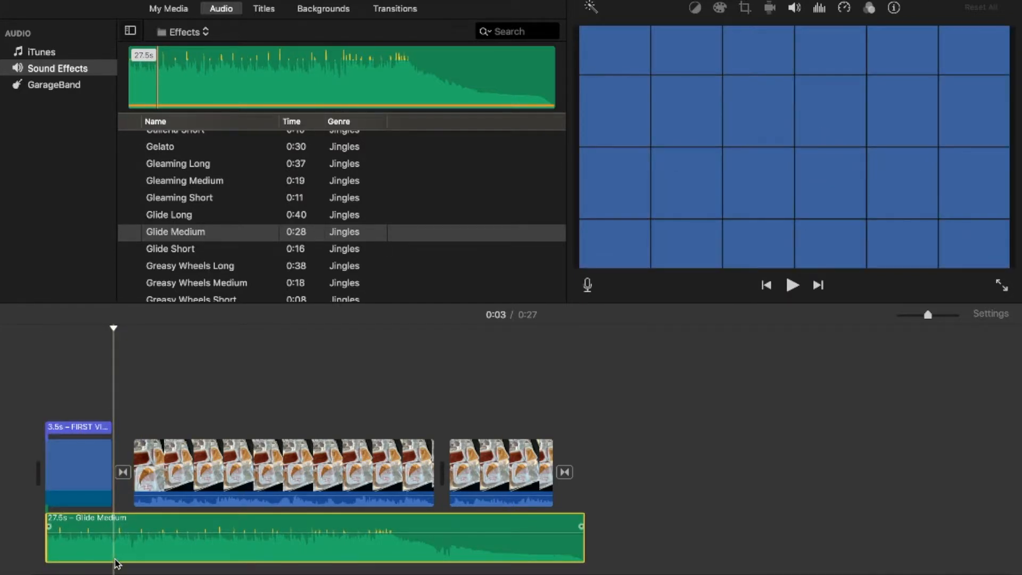
key(super+b)
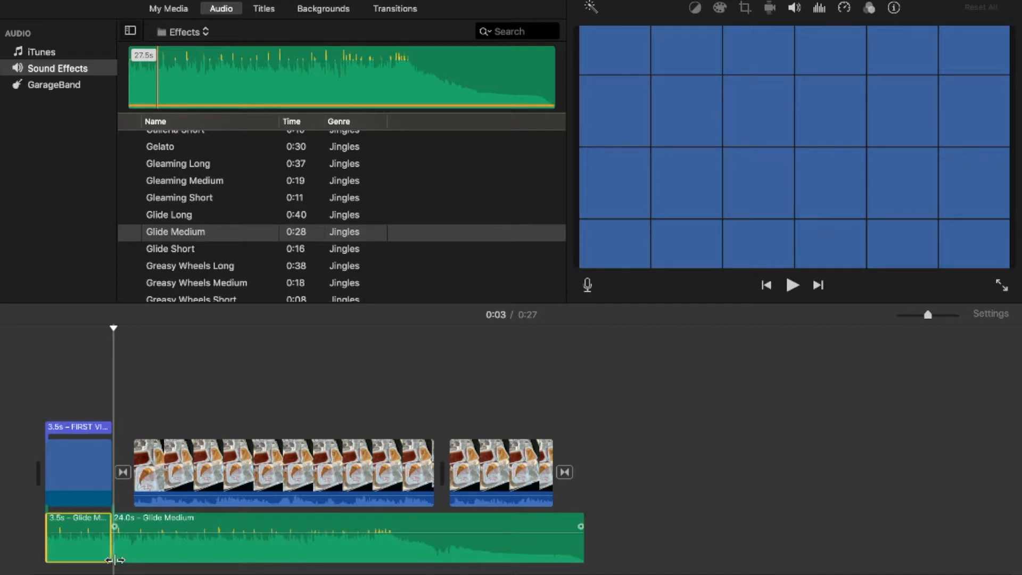
click(223, 549)
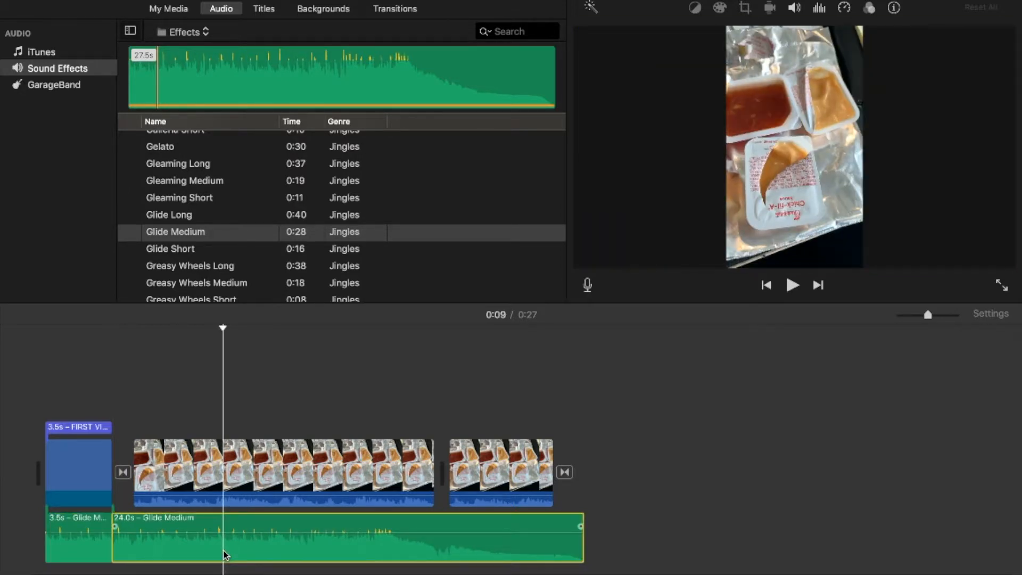
key(Delete)
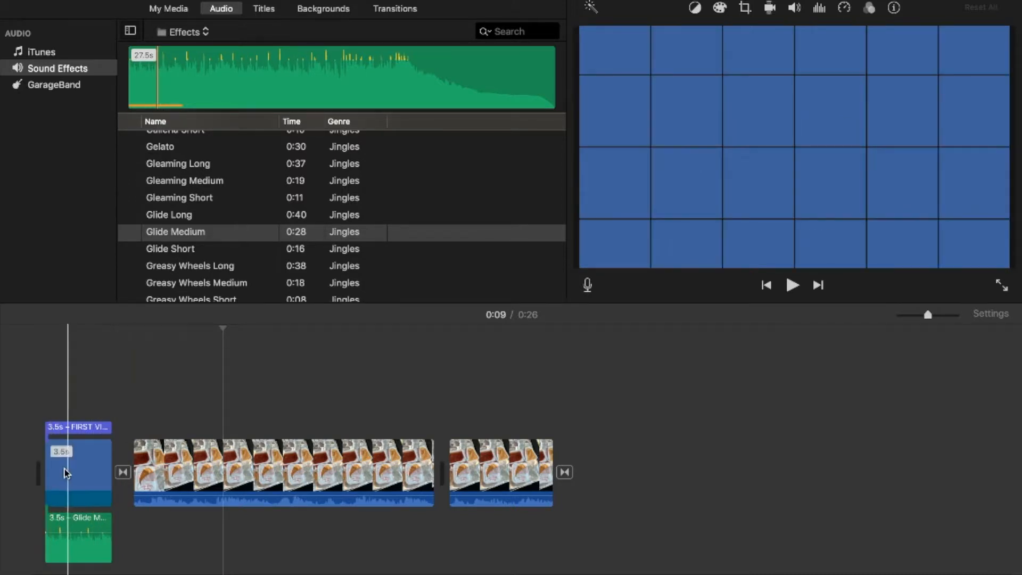
Step: Play back the opening with its jingle and fade out roughly the second half of the Glide Medium clip
key(space)
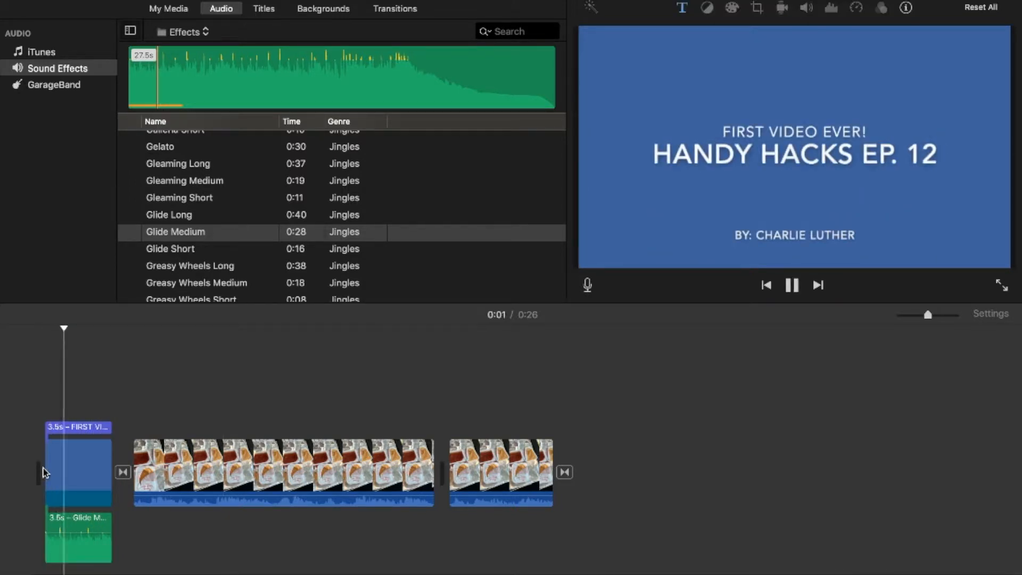
key(XF86AudioRaiseVolume)
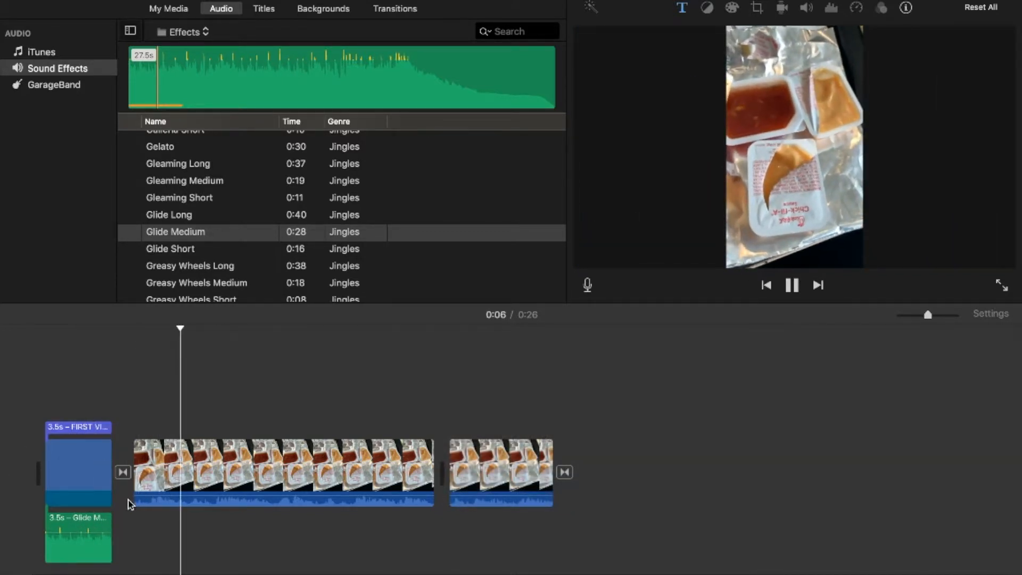
key(space)
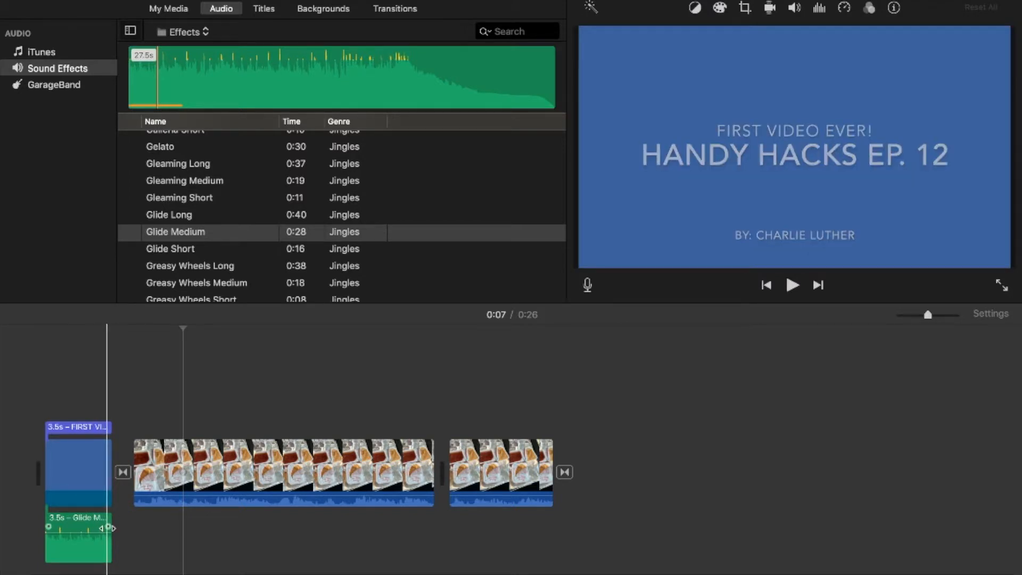
drag(108, 526, 78, 526)
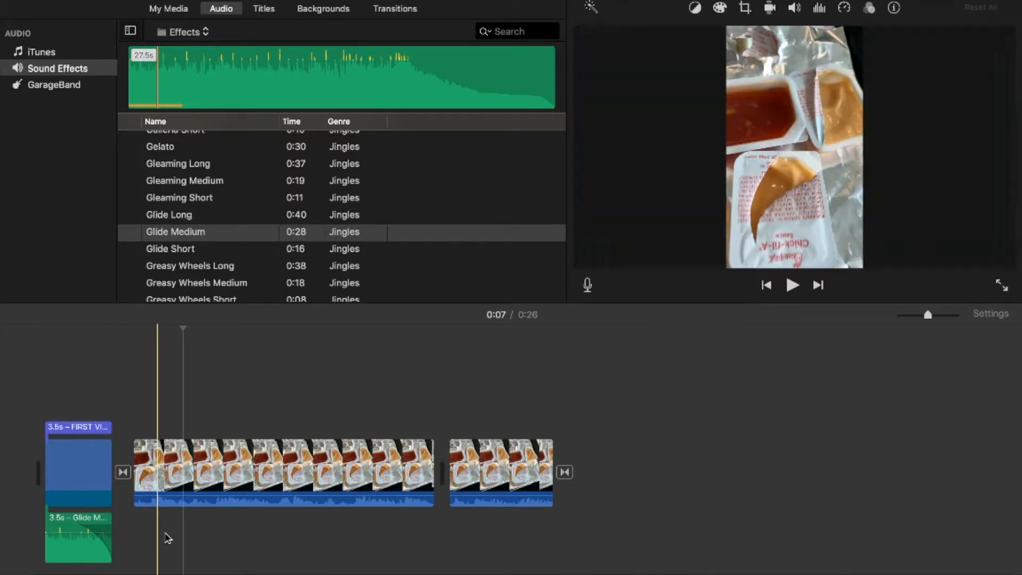
click(618, 505)
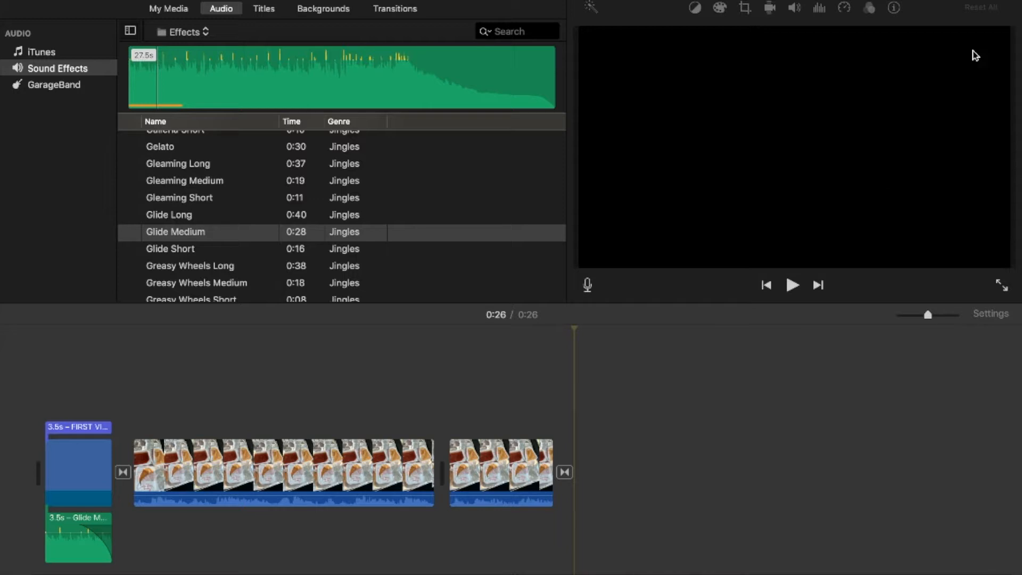
Step: Export the movie as a 1080p, high-quality video file named "Test 123" to the Desktop
click(926, 2)
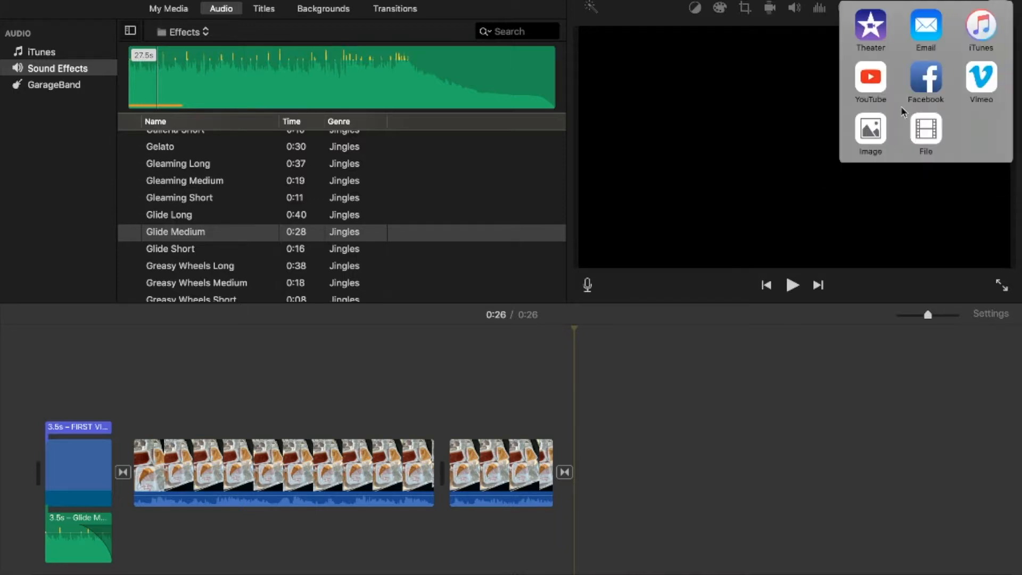
click(926, 127)
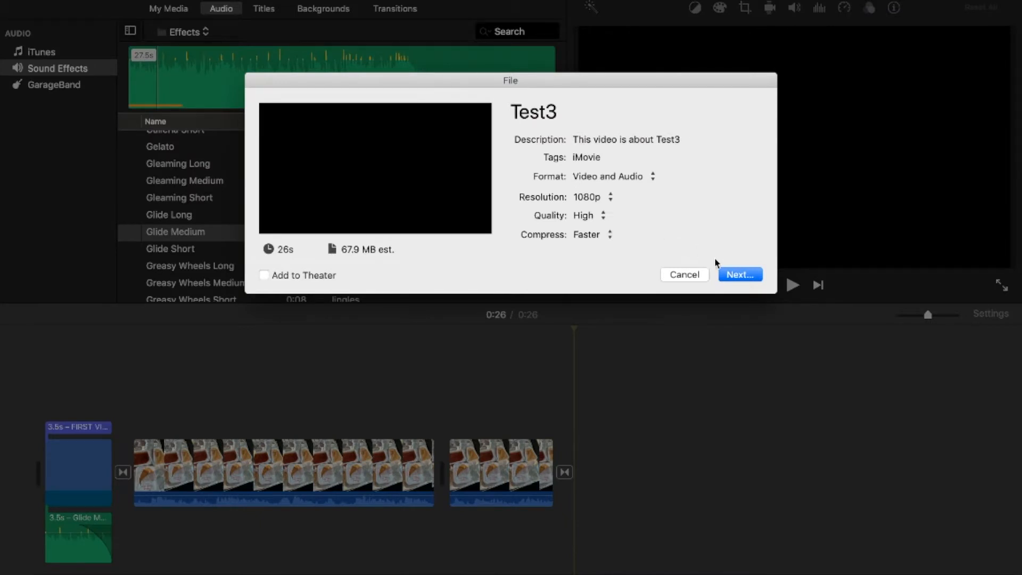
click(735, 275)
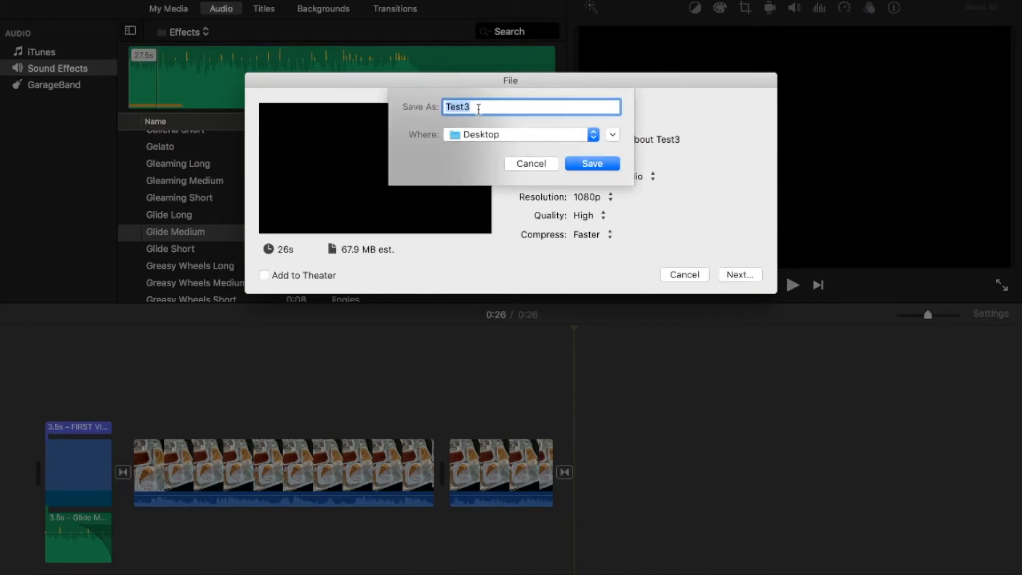
text(Test 123)
click(598, 164)
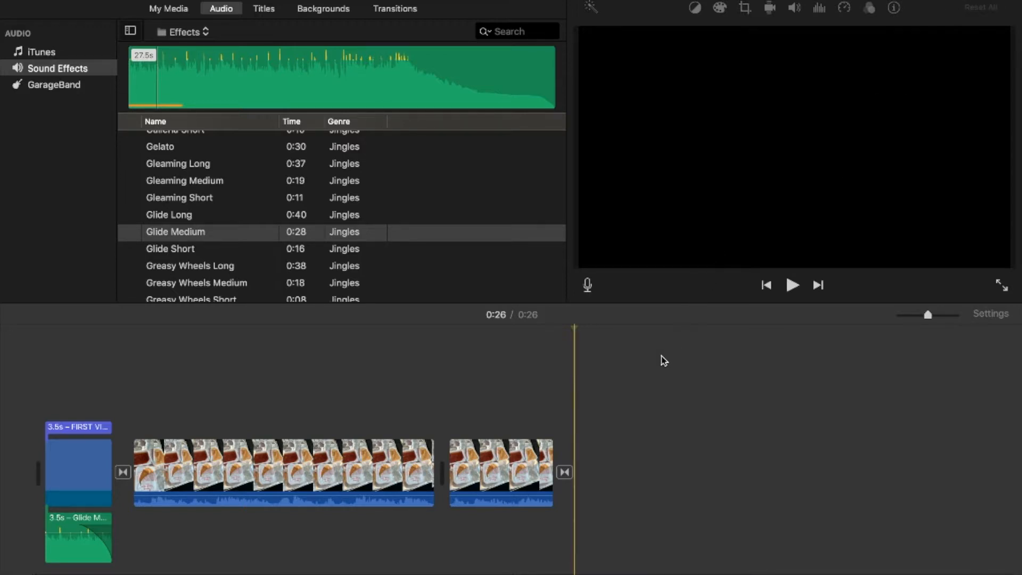
Step: Switch to the desktop and check for the exported file Test 123.mp4
key(ctrl+Right)
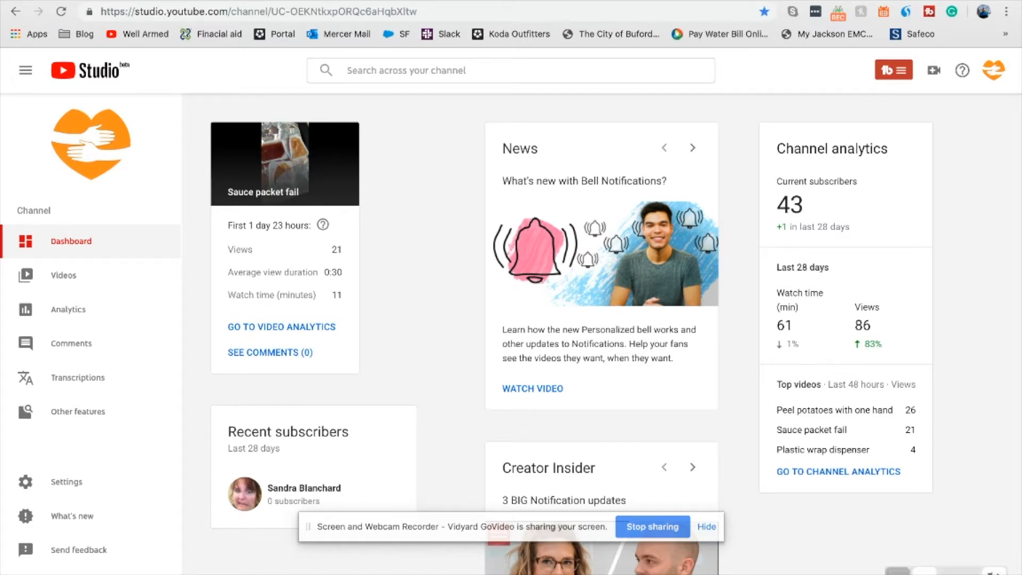
key(ctrl+Left)
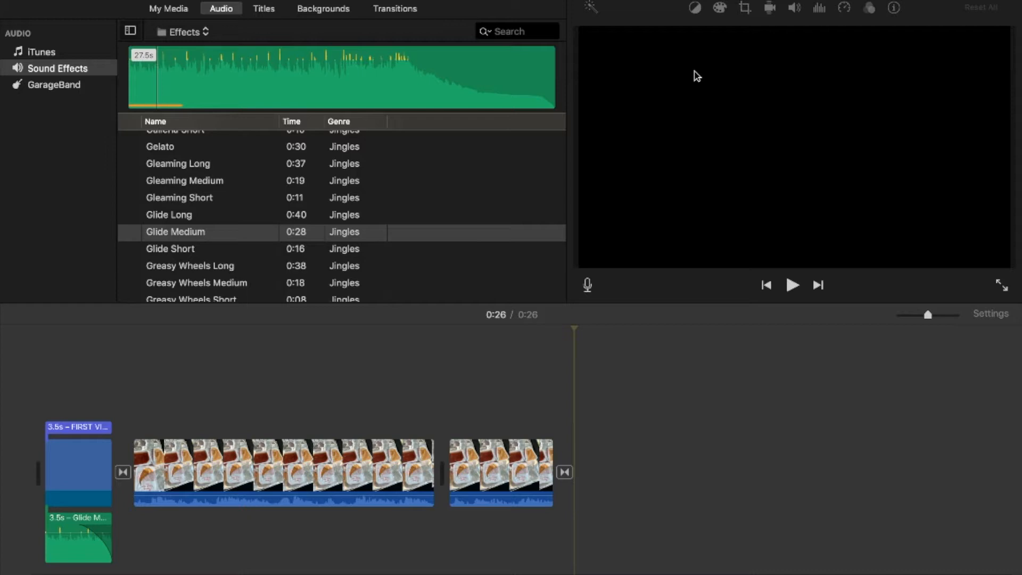
key(ctrl+Left)
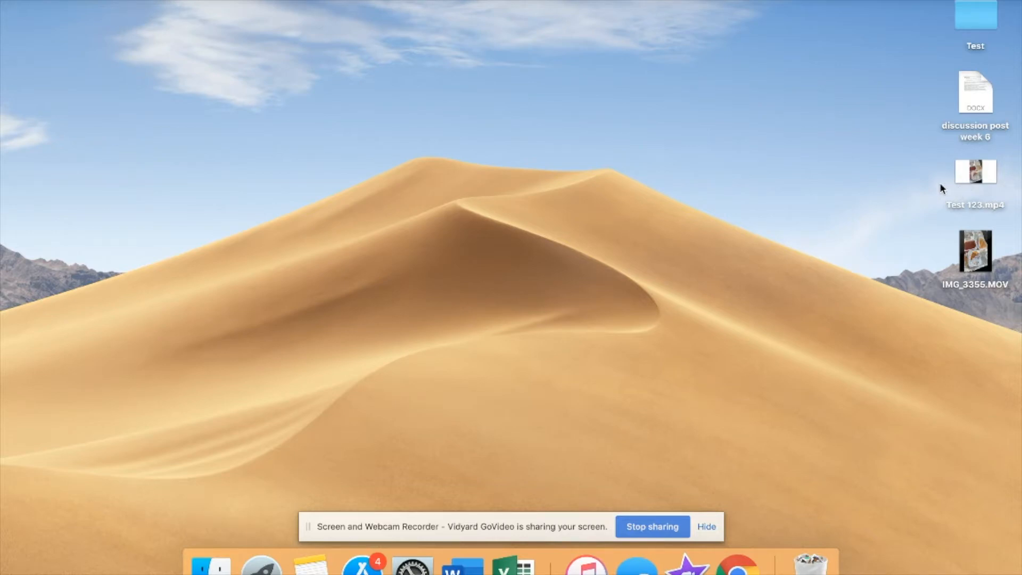
Step: Switch to YouTube Studio in the browser and upload Test 123.mp4 from the Desktop as a new public video
key(ctrl+Right)
key(ctrl+Right)
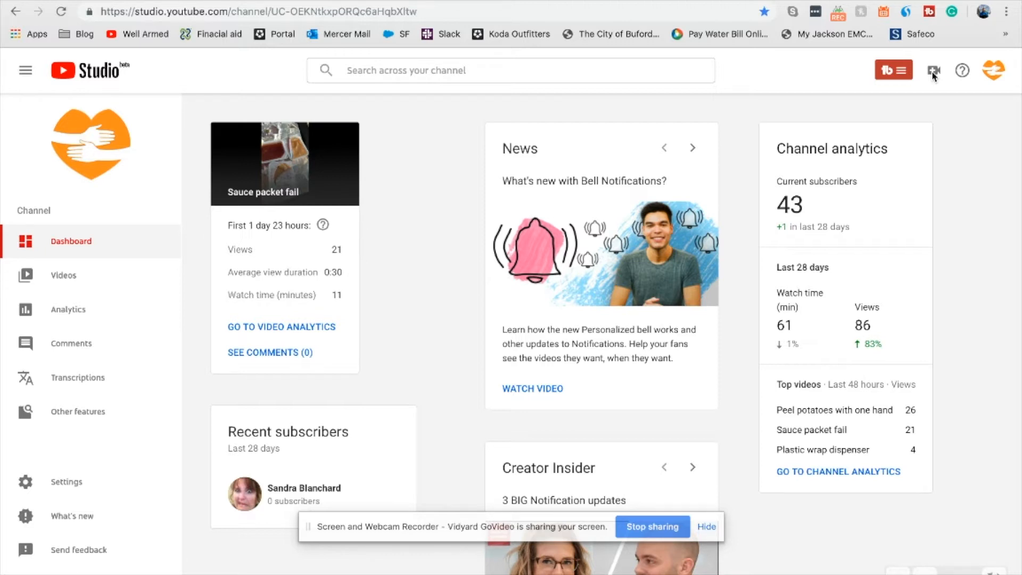
click(934, 74)
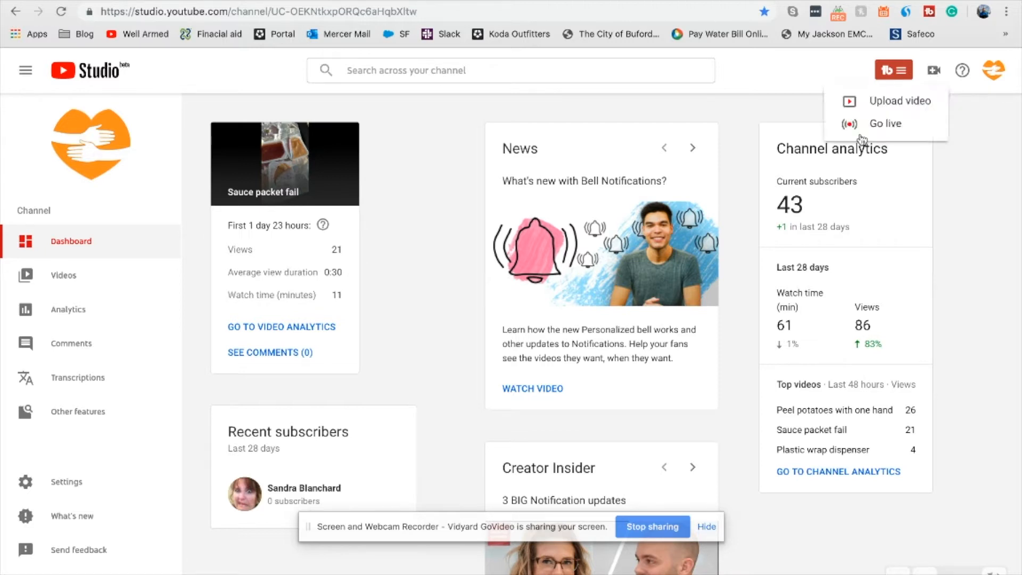
click(912, 107)
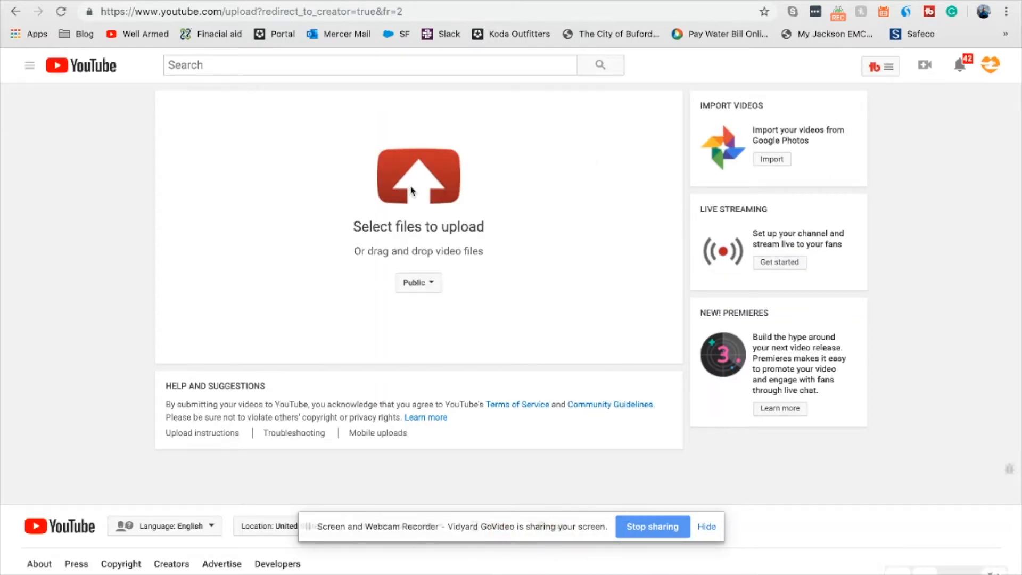
click(409, 187)
click(285, 44)
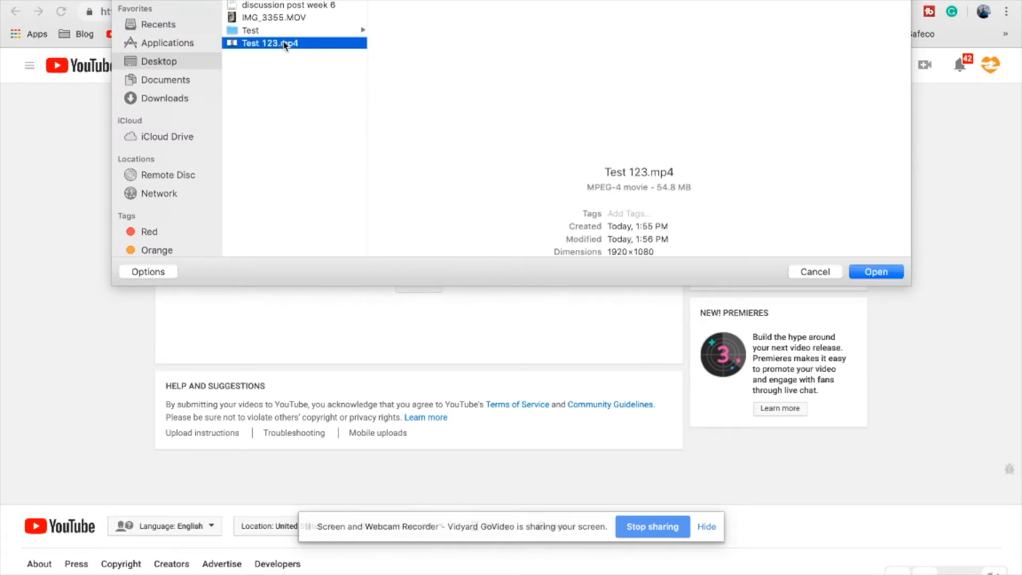
click(876, 272)
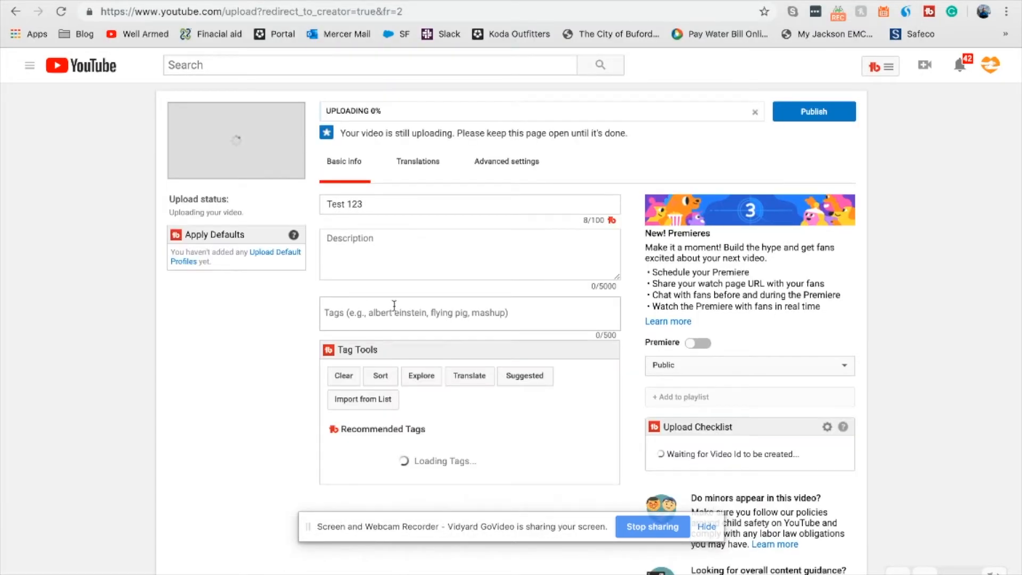
click(354, 240)
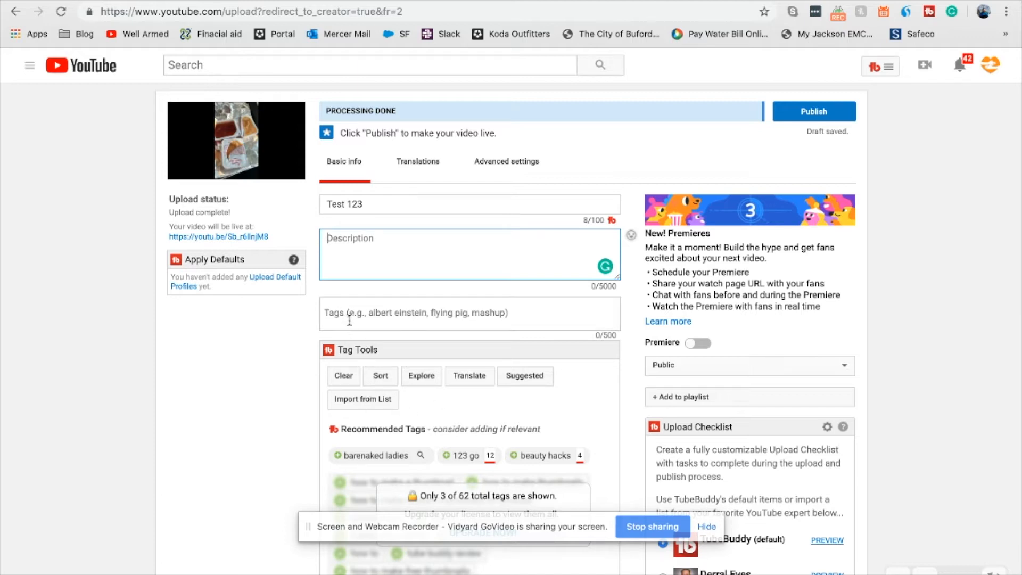
click(212, 64)
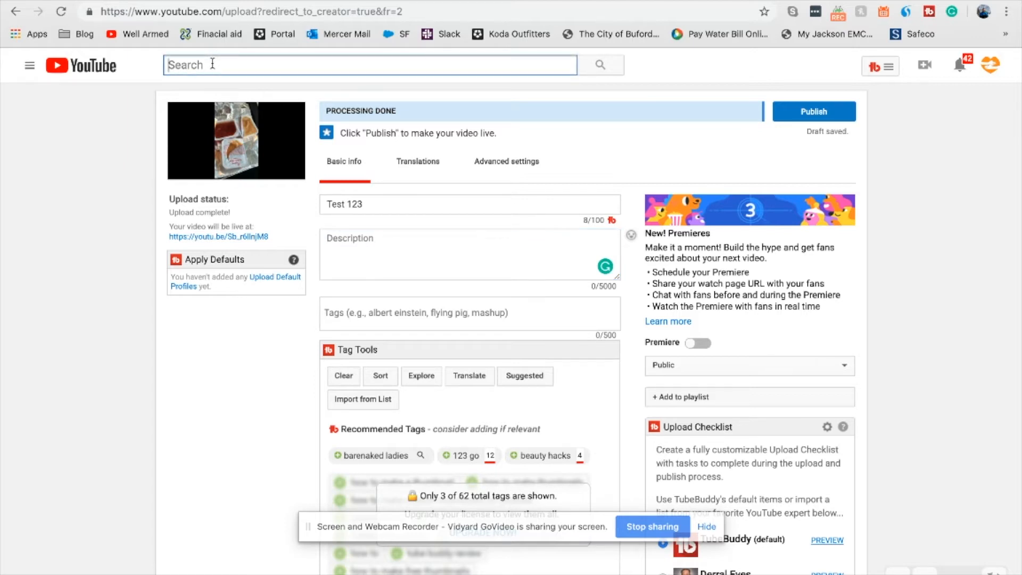